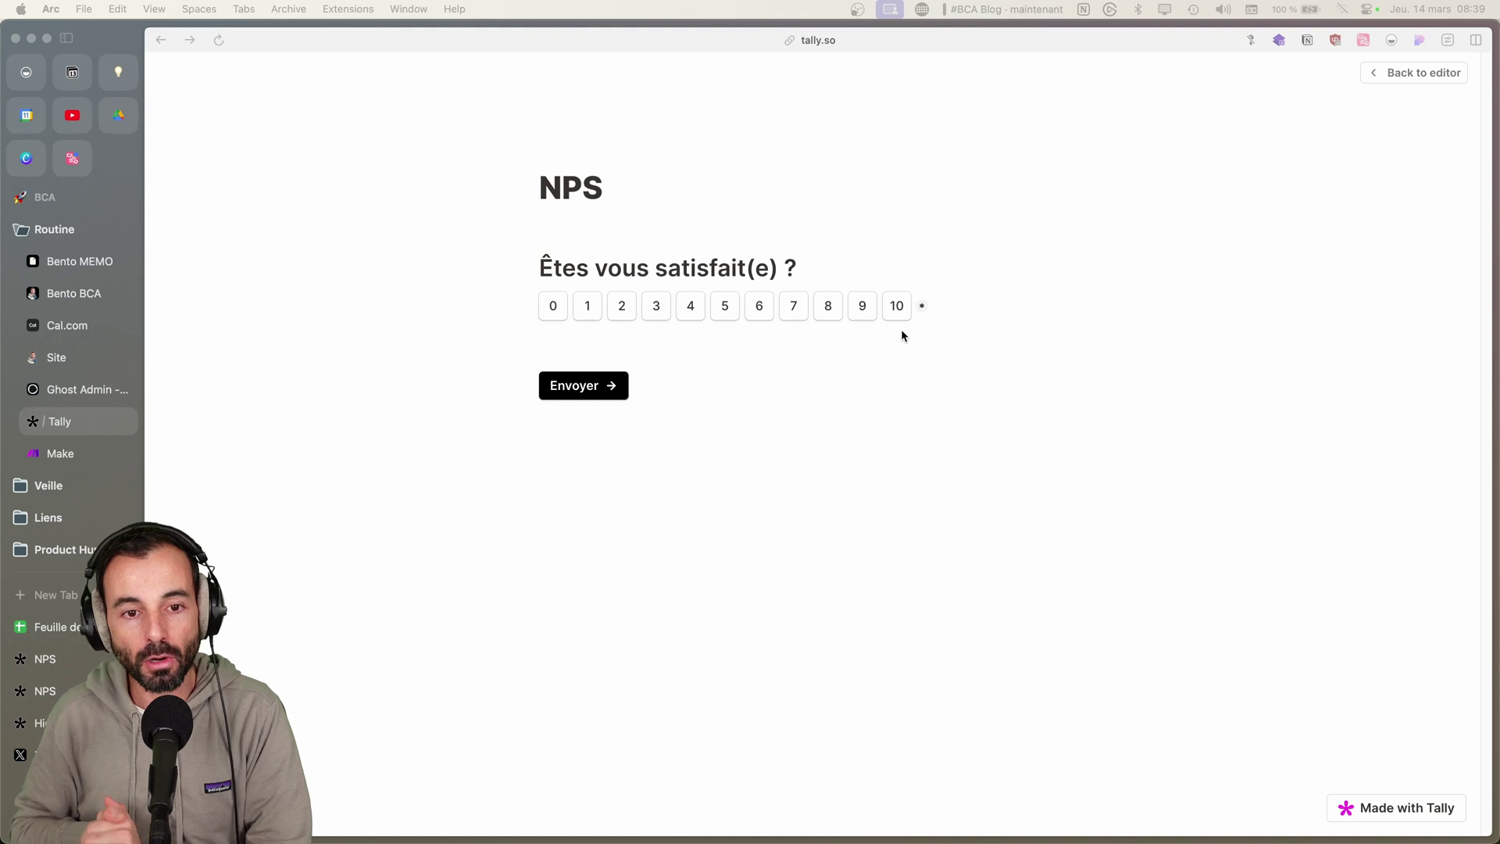
Step: Return from the preview to the NPS form's editor and select the question heading "Êtes vous satisfait(e) ?"
{"action": "left_click", "coordinate": [1421, 73]}
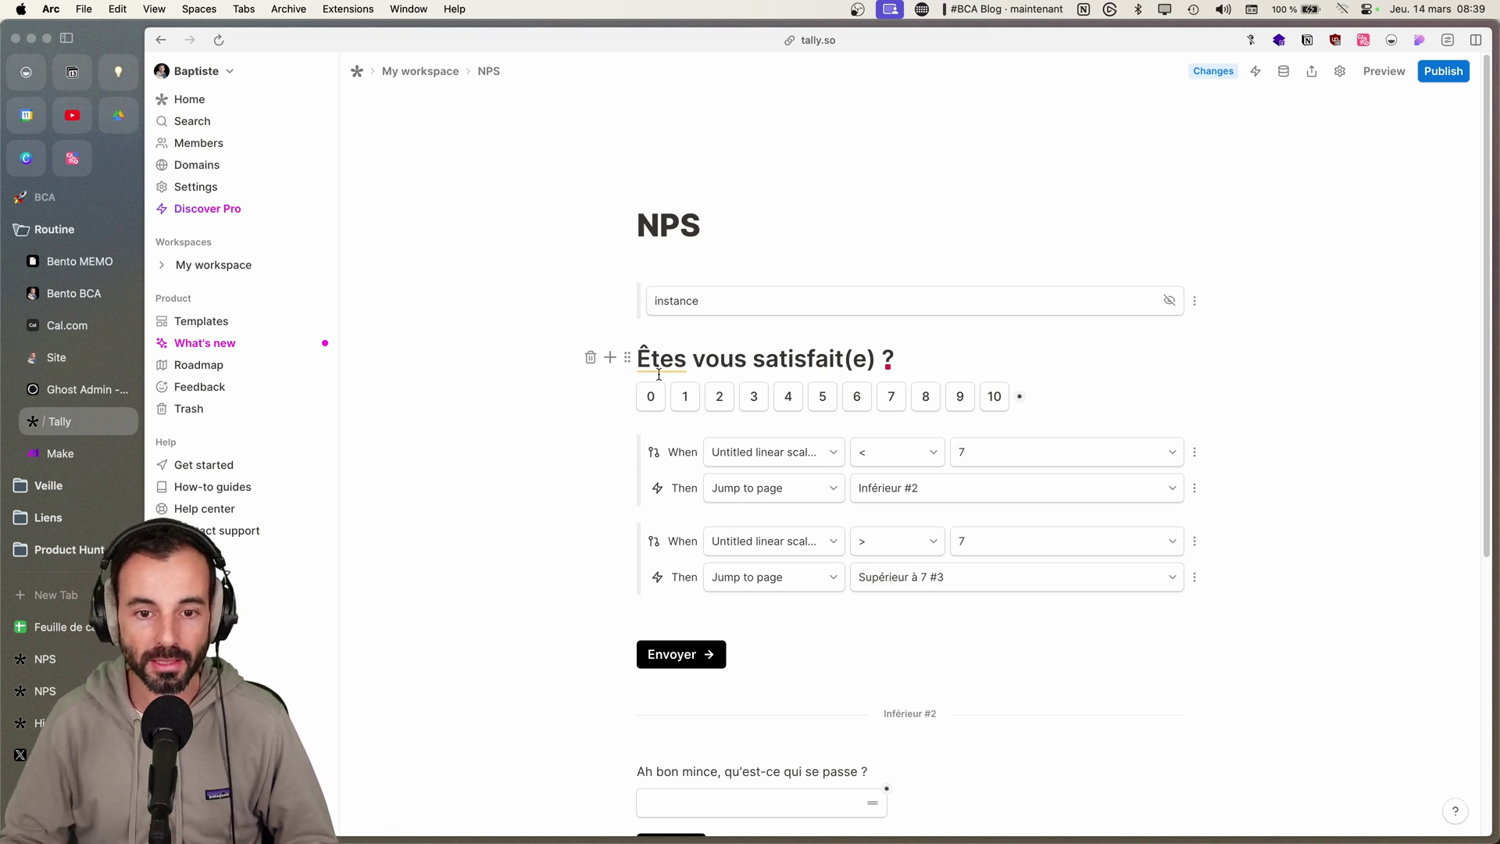
{"action": "left_click_drag", "start_coordinate": [634, 363], "coordinate": [900, 371]}
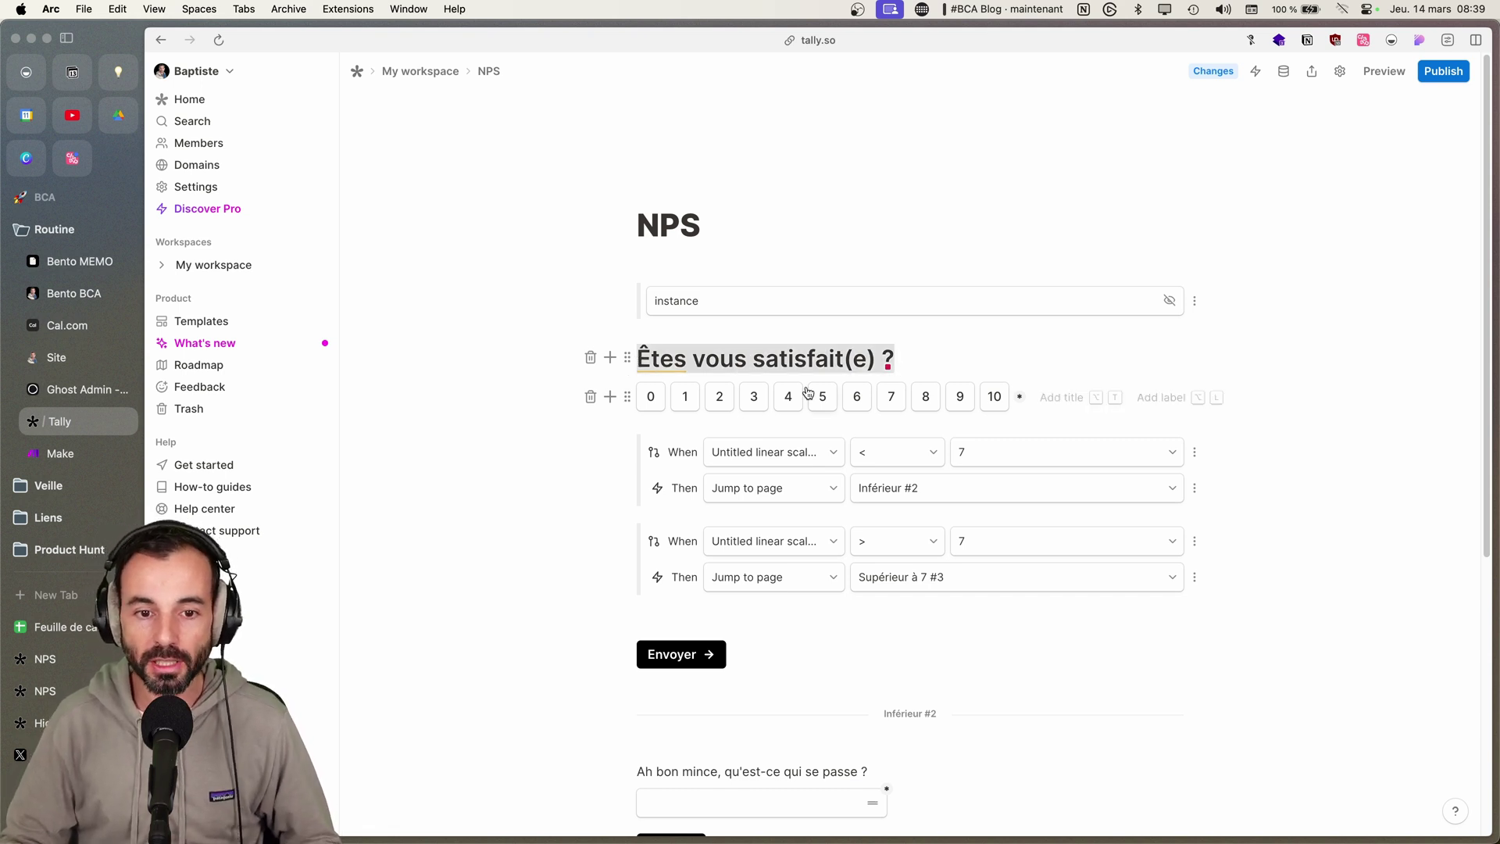
Step: Insert a second Linear scale block below the existing 0–10 scale and delete it again
{"action": "left_click", "coordinate": [610, 396]}
{"action": "type", "text": "line"}
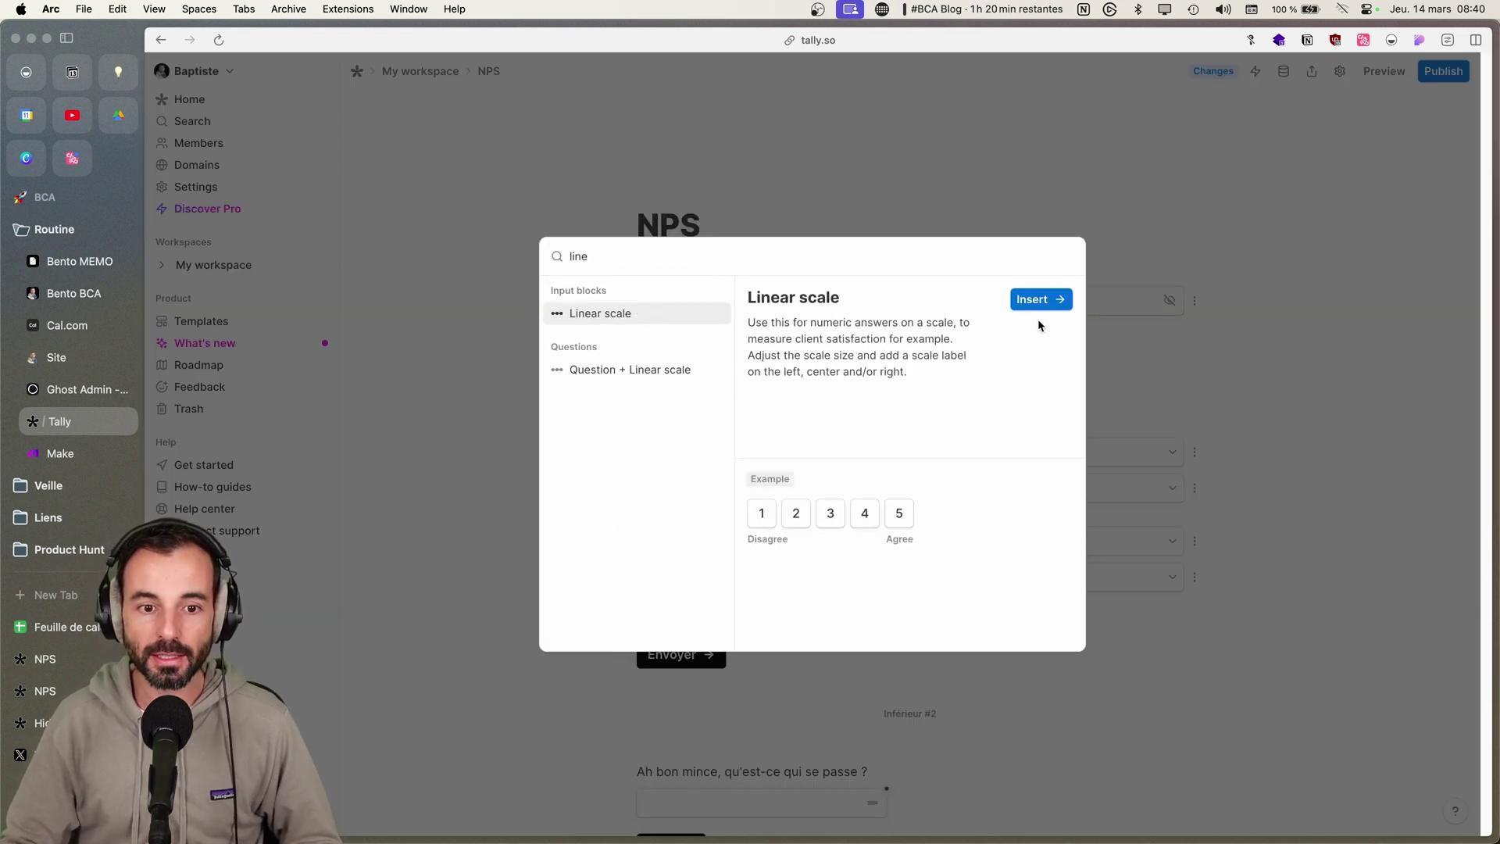
{"action": "left_click", "coordinate": [1044, 299]}
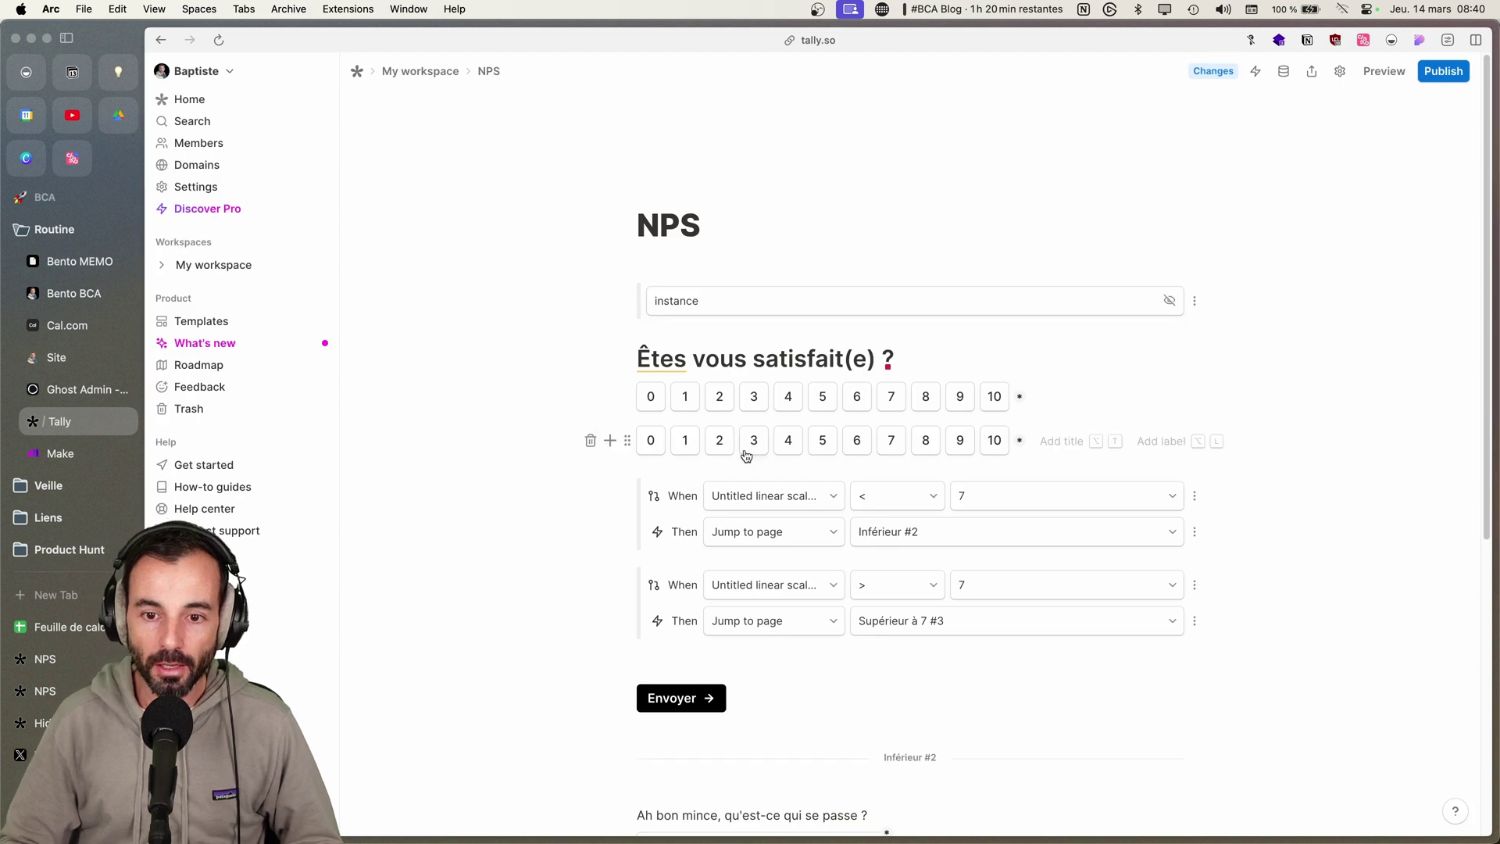
{"action": "left_click", "coordinate": [591, 439]}
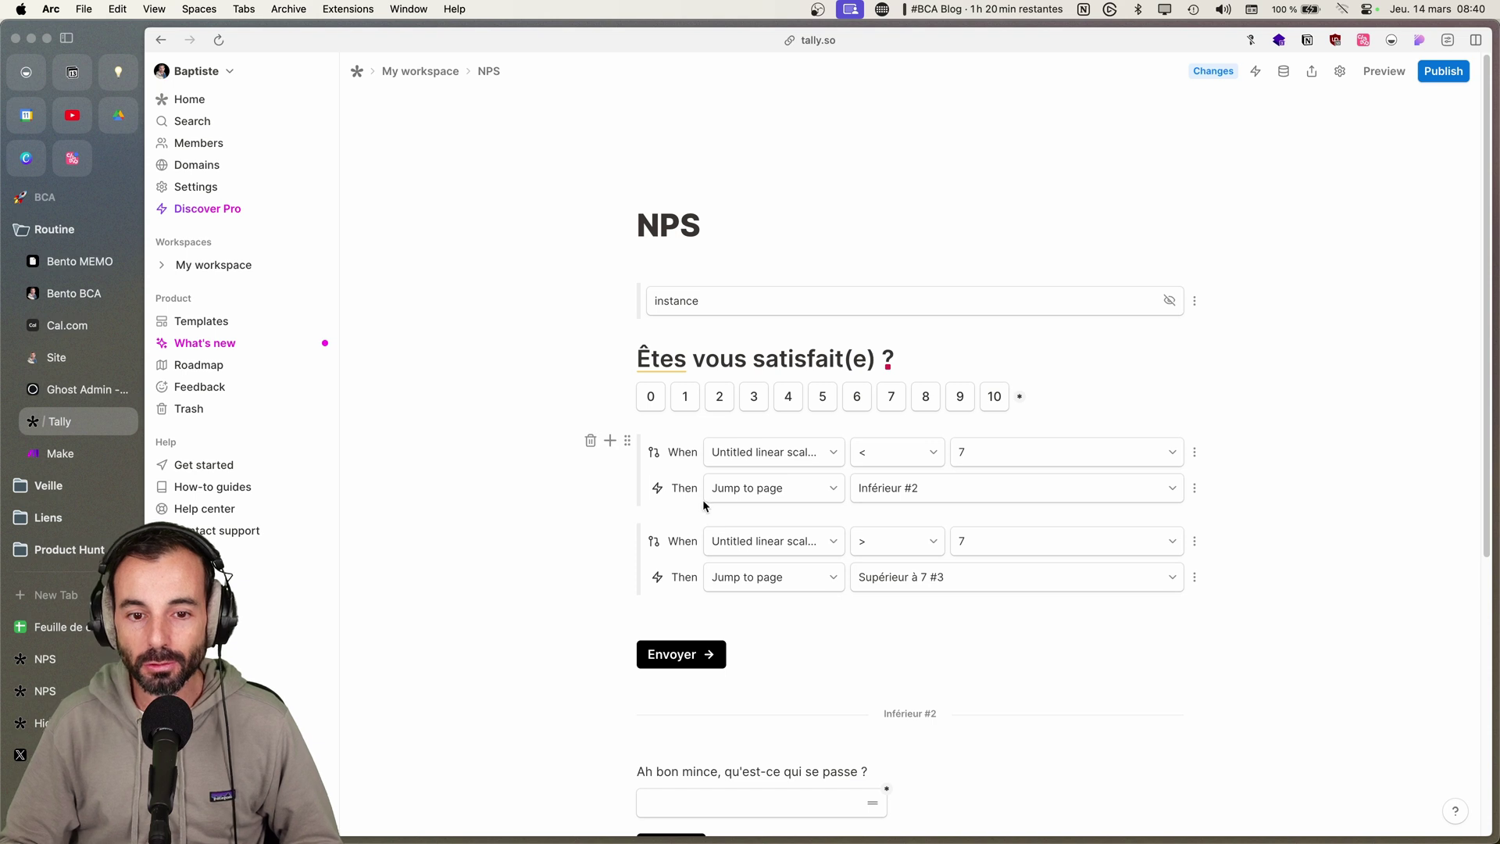
Step: Insert an additional Hidden fields block below the "instance" field and delete it again
{"action": "scroll", "coordinate": [703, 500], "scroll_direction": "down", "scroll_amount": 4}
{"action": "scroll", "coordinate": [685, 539], "scroll_direction": "up", "scroll_amount": 4}
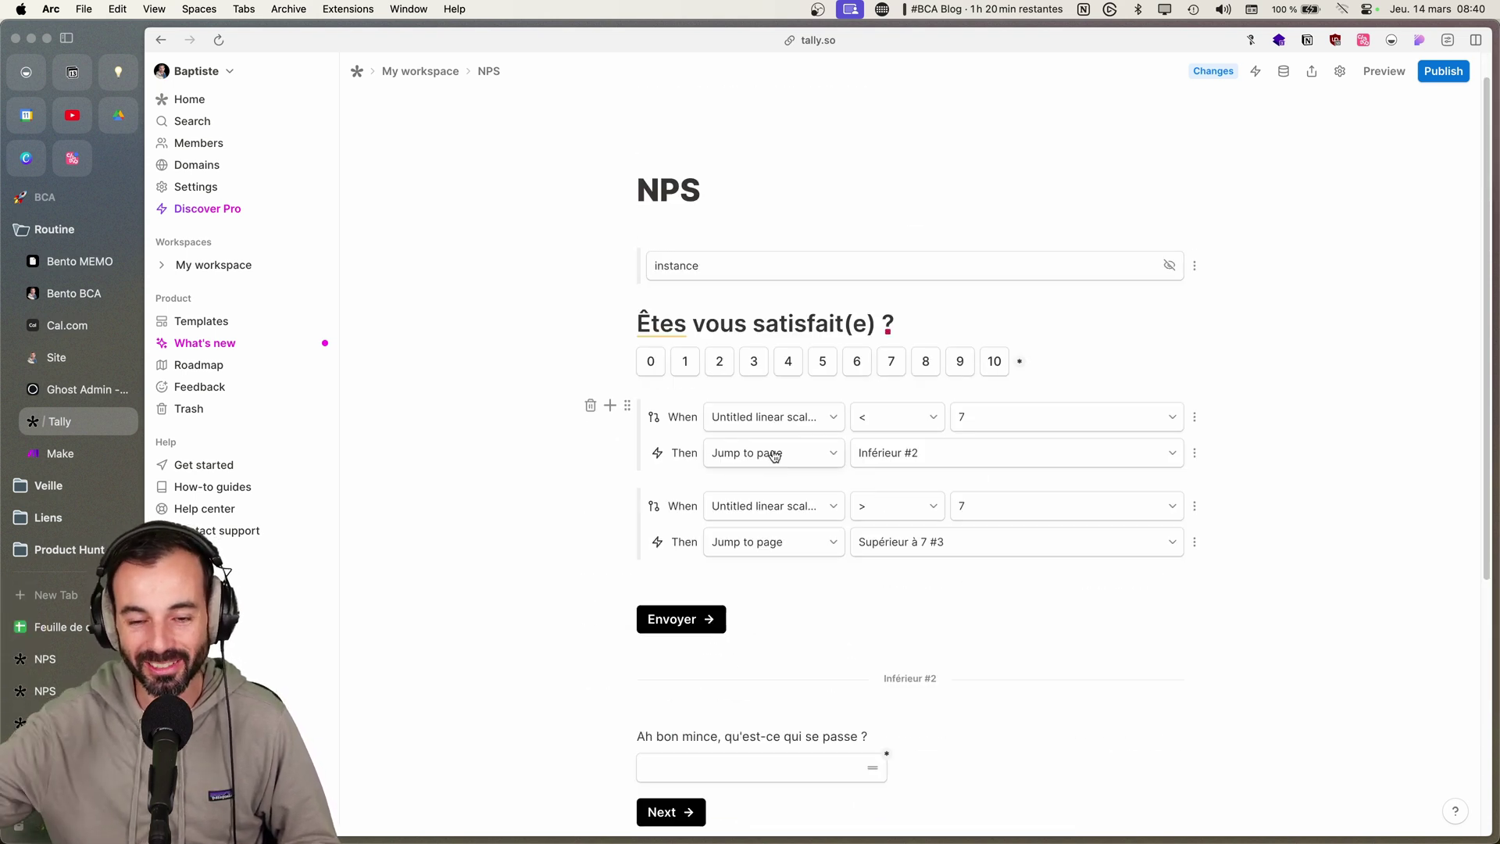
{"action": "scroll", "coordinate": [774, 456], "scroll_direction": "up", "scroll_amount": 1}
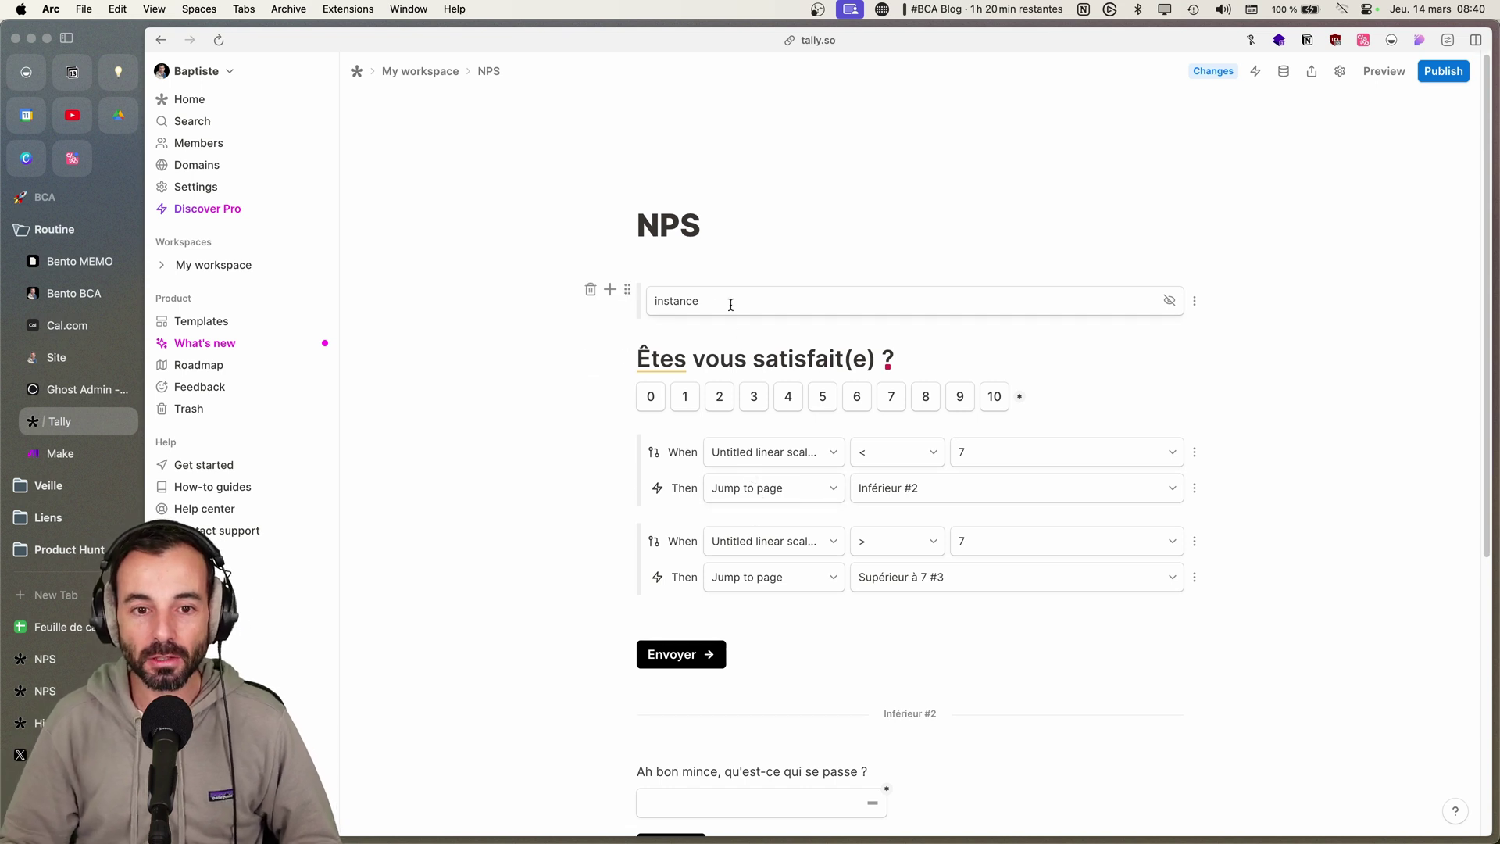
{"action": "left_click", "coordinate": [611, 291]}
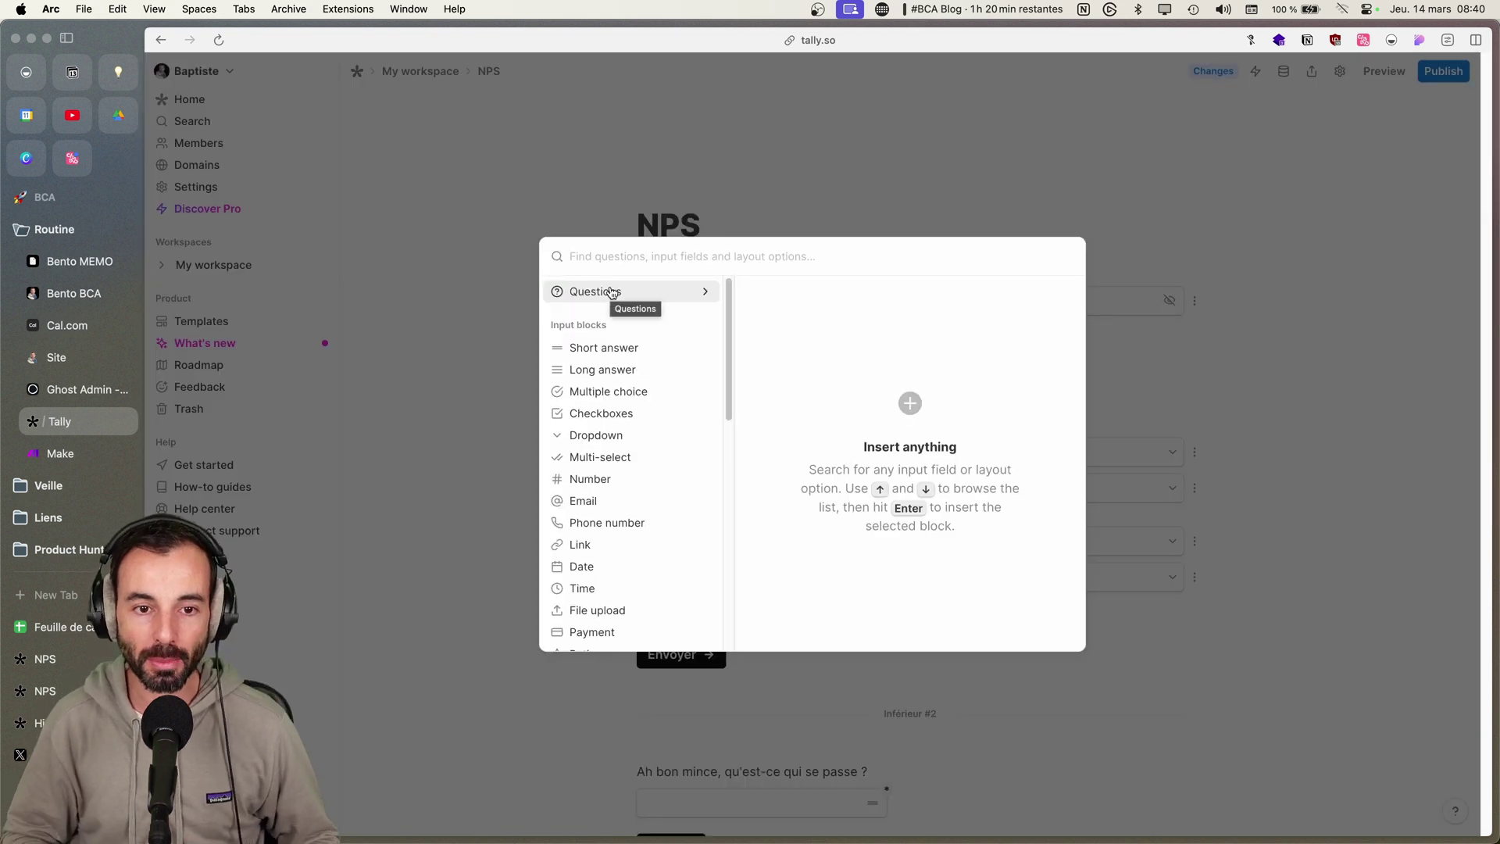
{"action": "type", "text": "hid"}
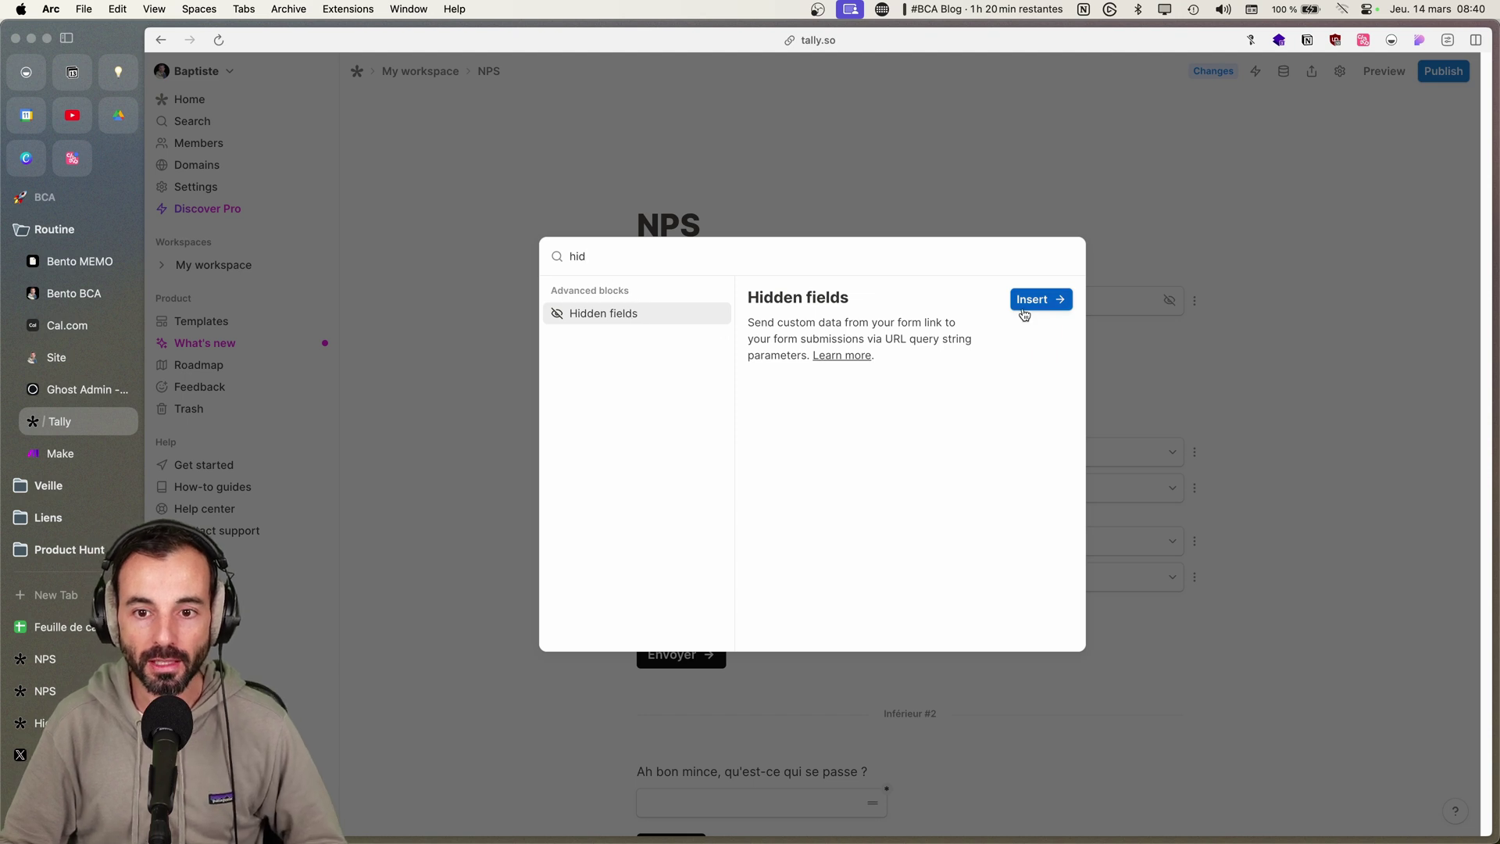
{"action": "left_click", "coordinate": [1051, 300]}
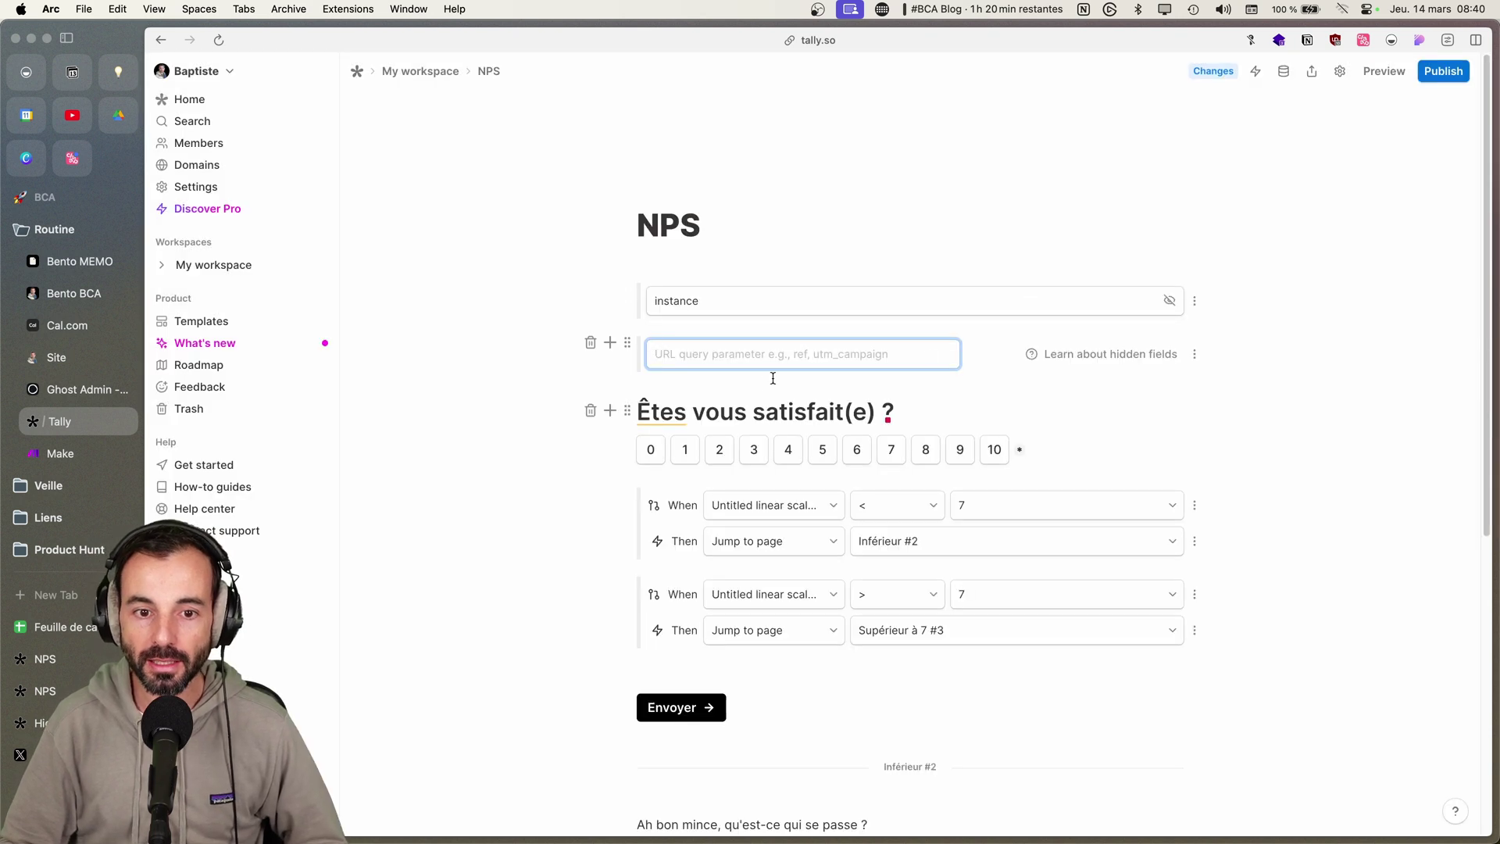
{"action": "left_click", "coordinate": [590, 342]}
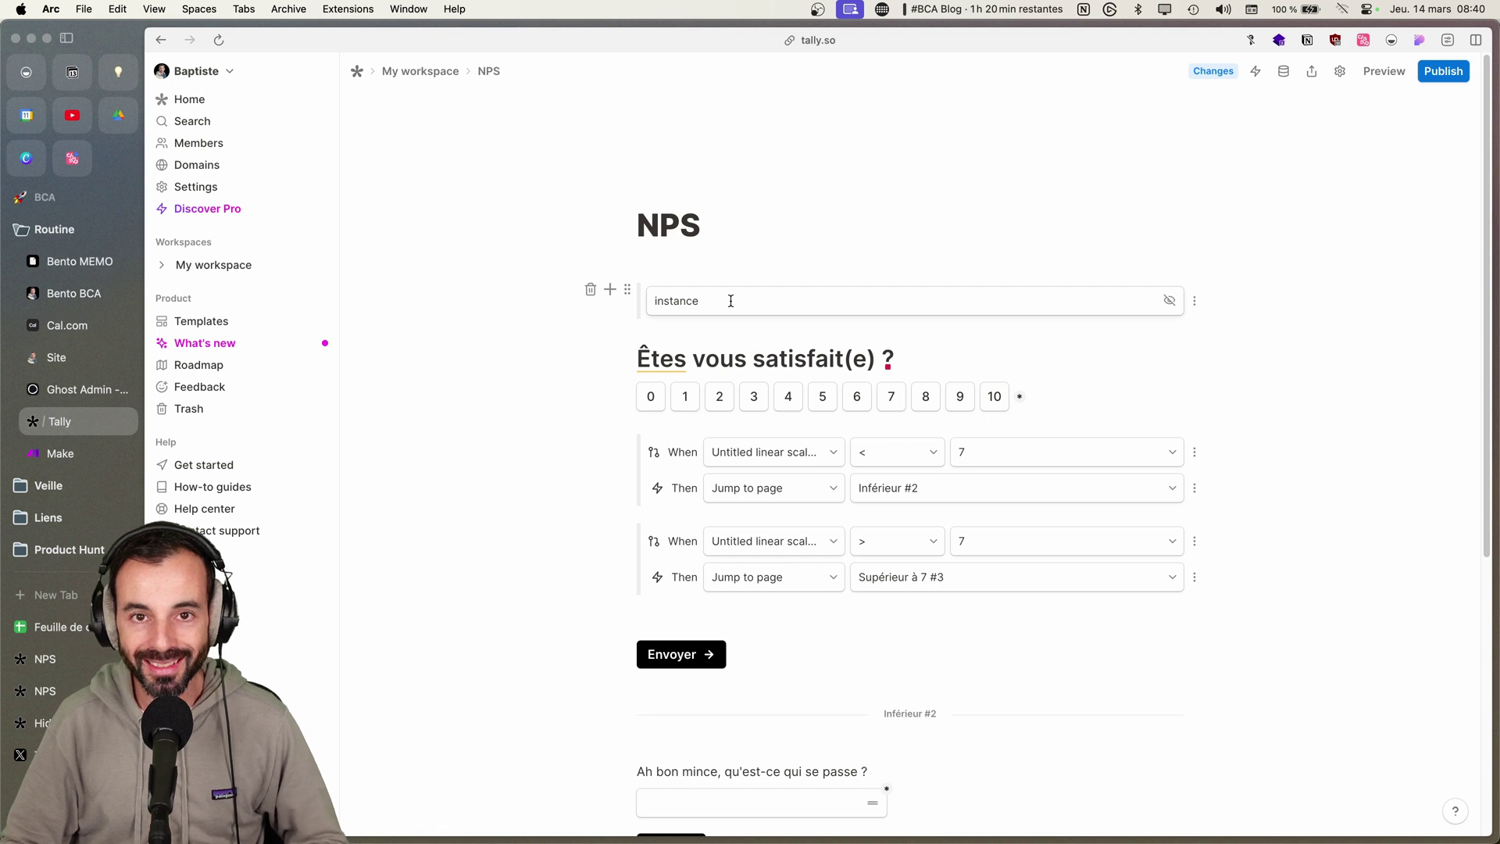
Step: Preview the NPS form, return to the editor and select the hidden field's name "instance"
{"action": "left_click", "coordinate": [1384, 71]}
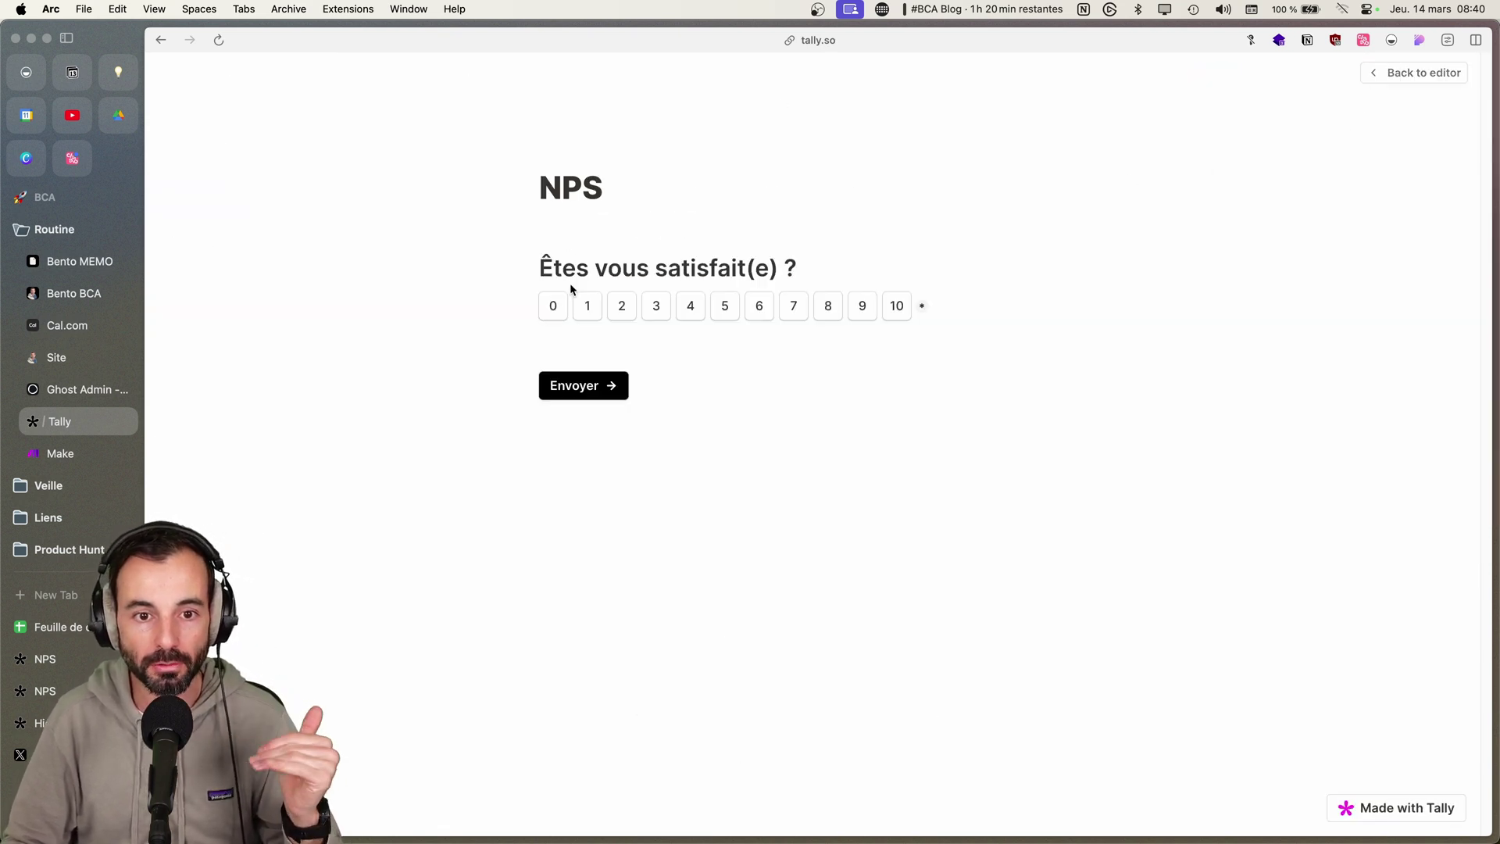
{"action": "left_click", "coordinate": [1437, 72]}
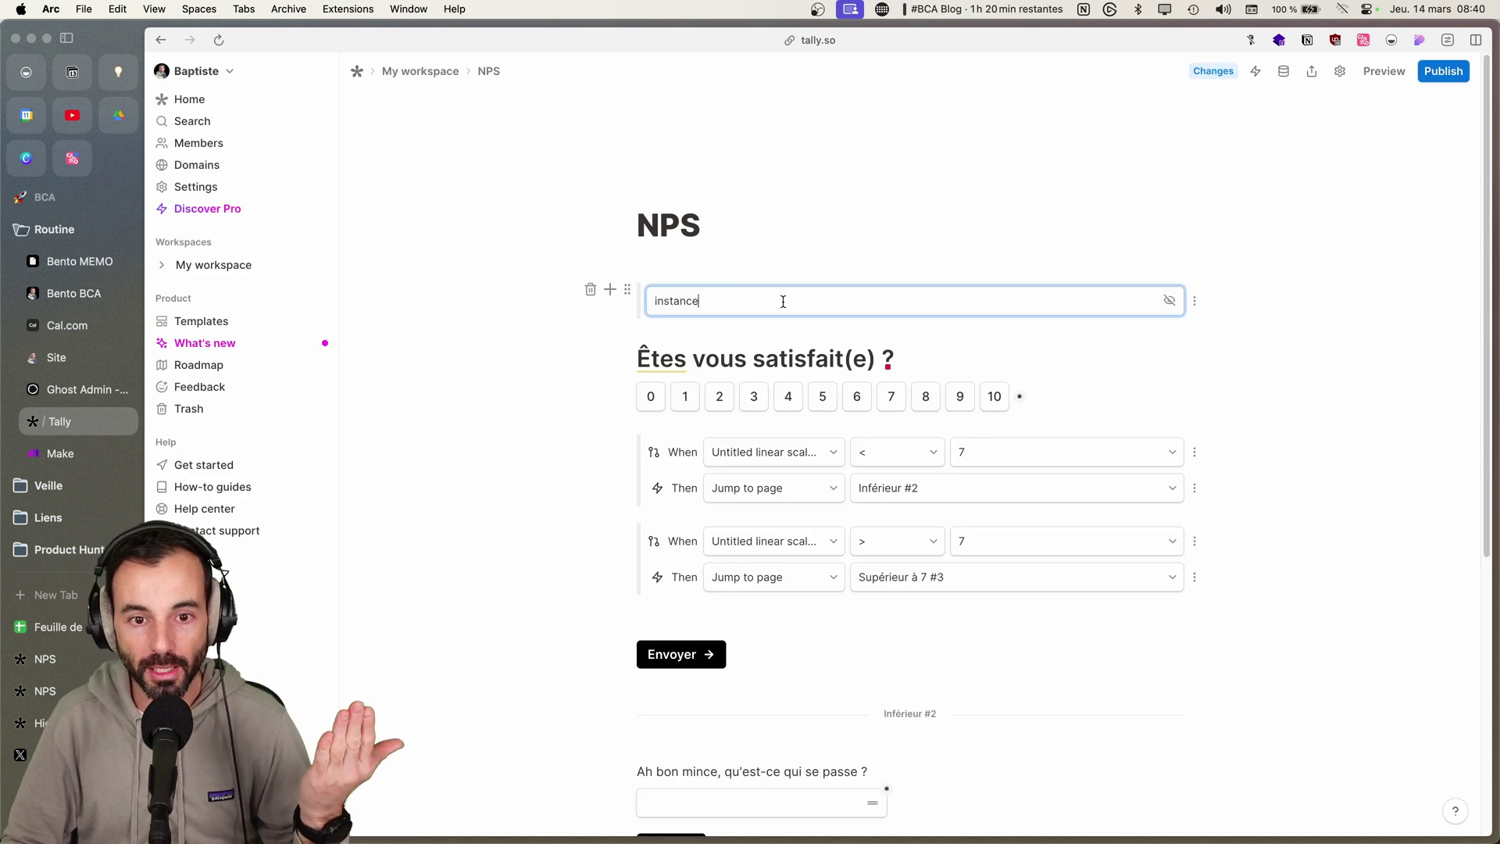
{"action": "left_click_drag", "start_coordinate": [768, 299], "coordinate": [644, 309]}
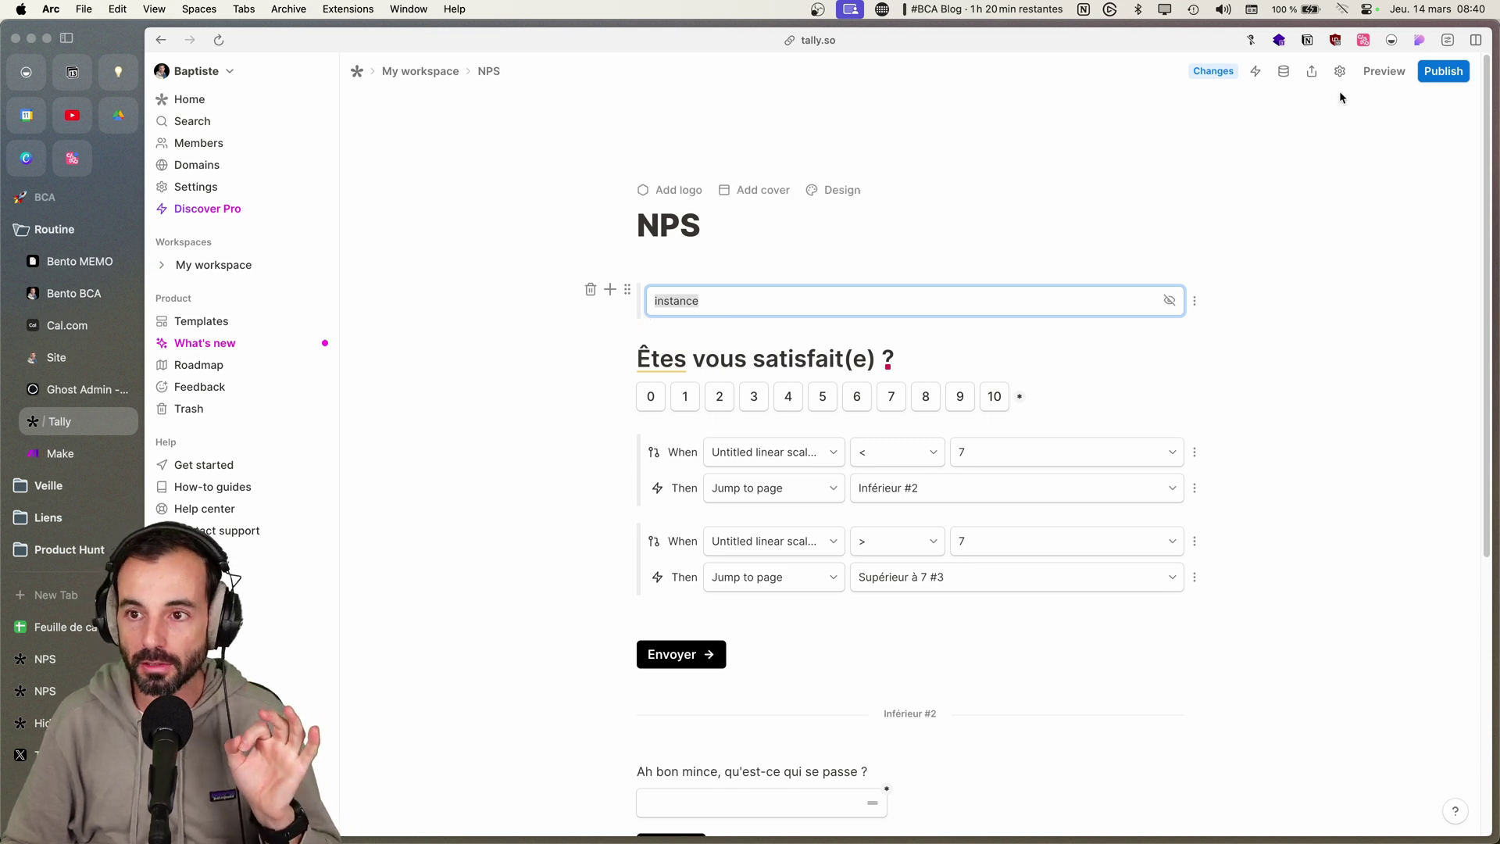
Step: Publish the NPS form and copy its share link
{"action": "left_click", "coordinate": [1383, 71]}
{"action": "left_click", "coordinate": [1387, 72]}
{"action": "left_click", "coordinate": [1447, 73]}
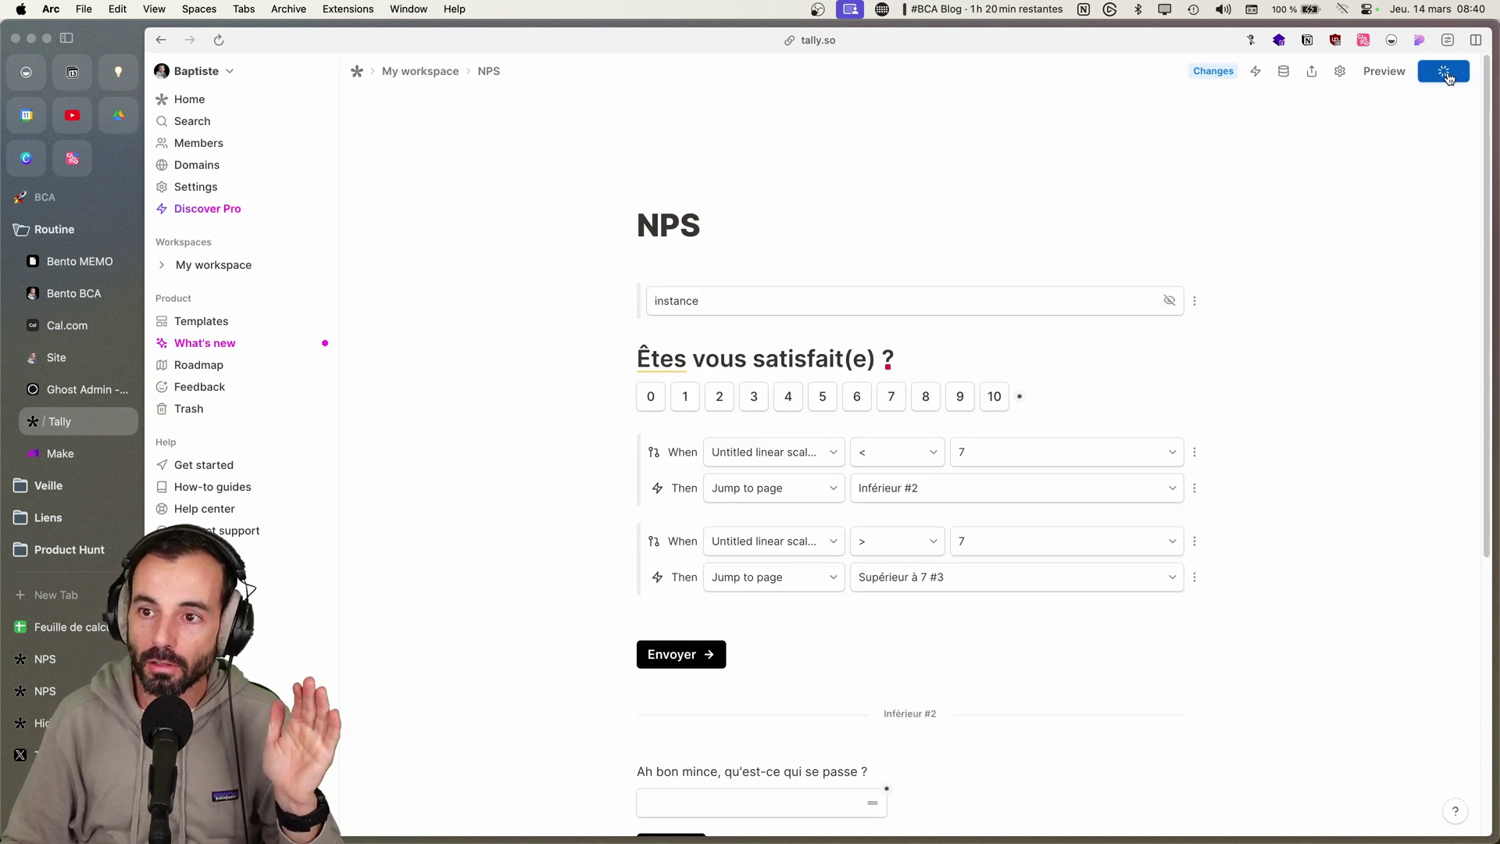
{"action": "left_click", "coordinate": [1311, 71]}
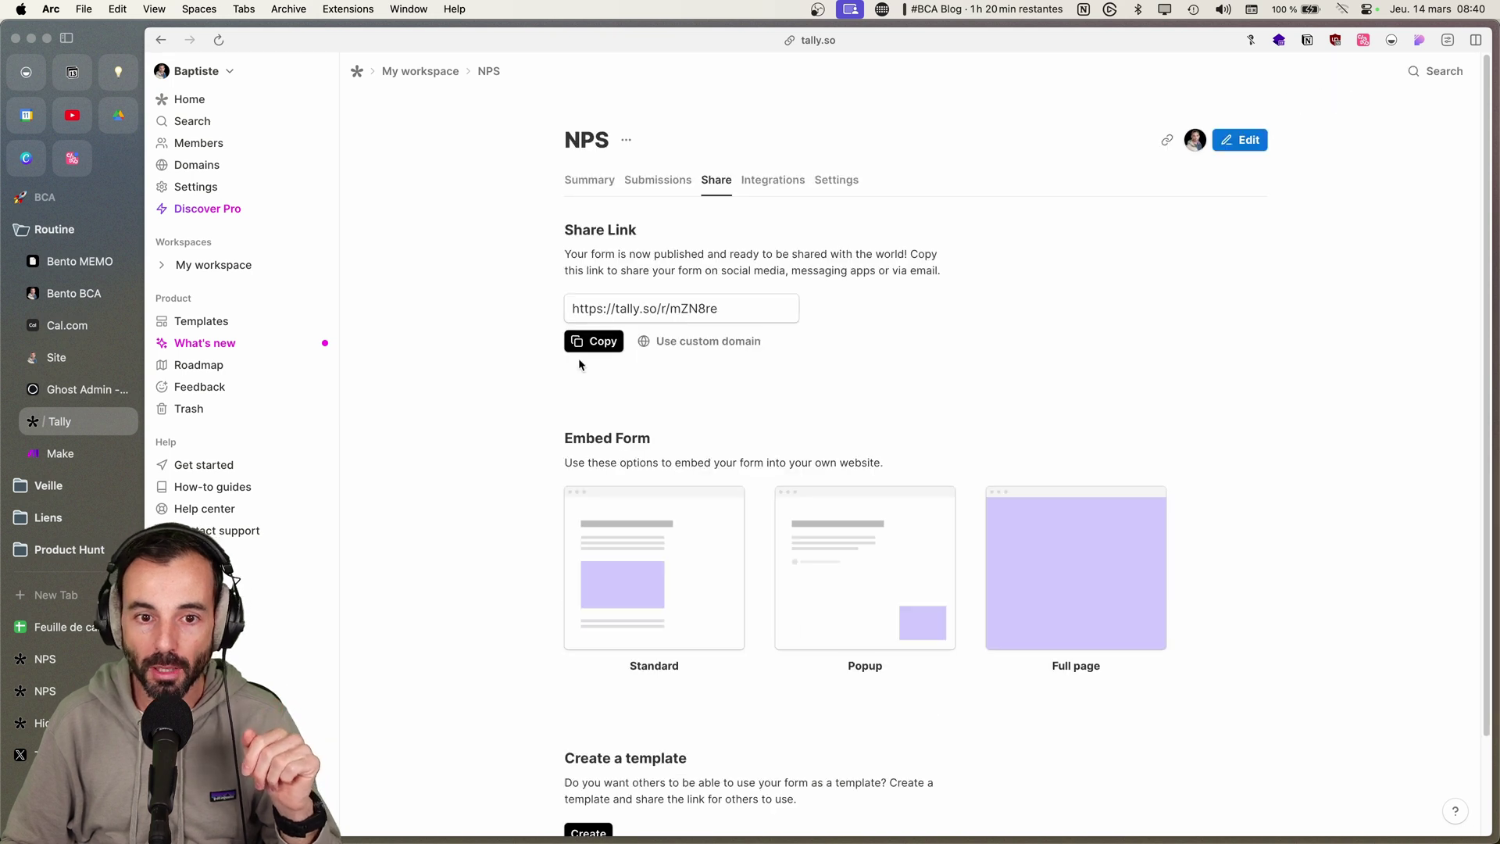
Step: Open the copied form link in a new browser tab and check its full address
{"action": "key", "text": "super+t"}
{"action": "key", "text": "super+v"}
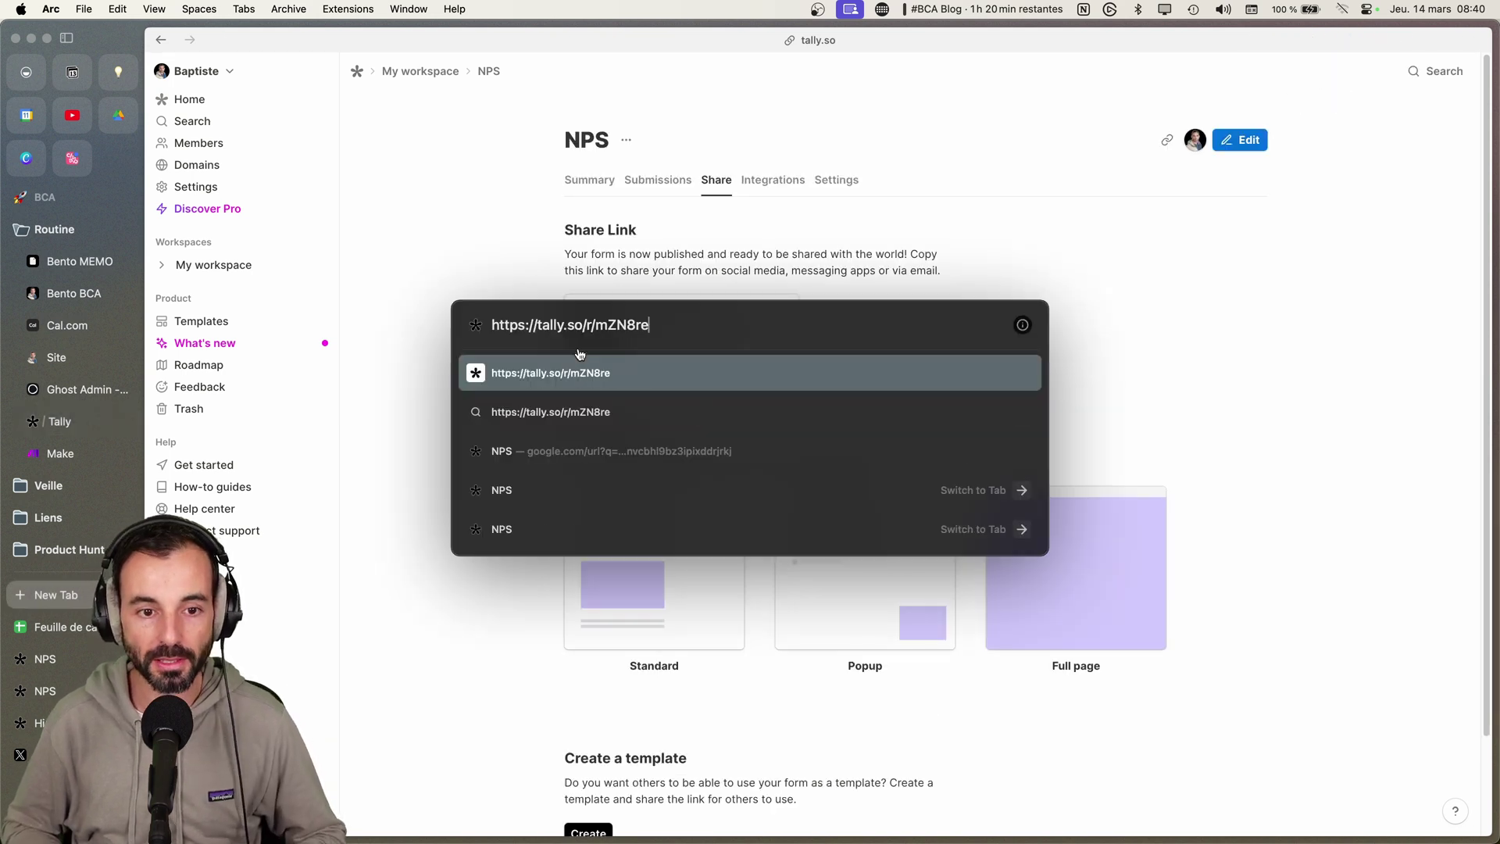
{"action": "key", "text": "Return"}
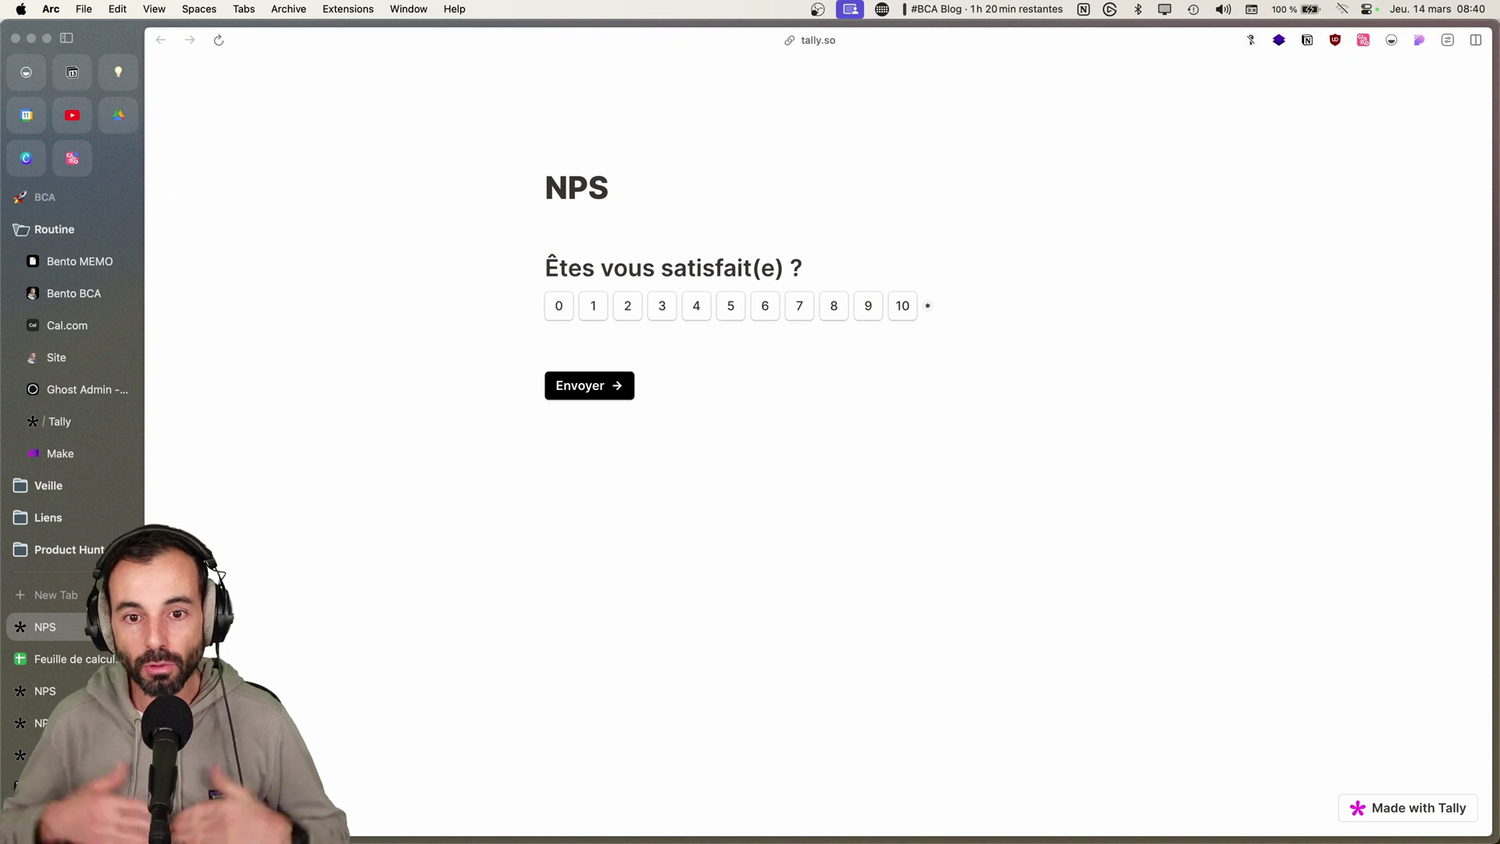
{"action": "left_click", "coordinate": [811, 43]}
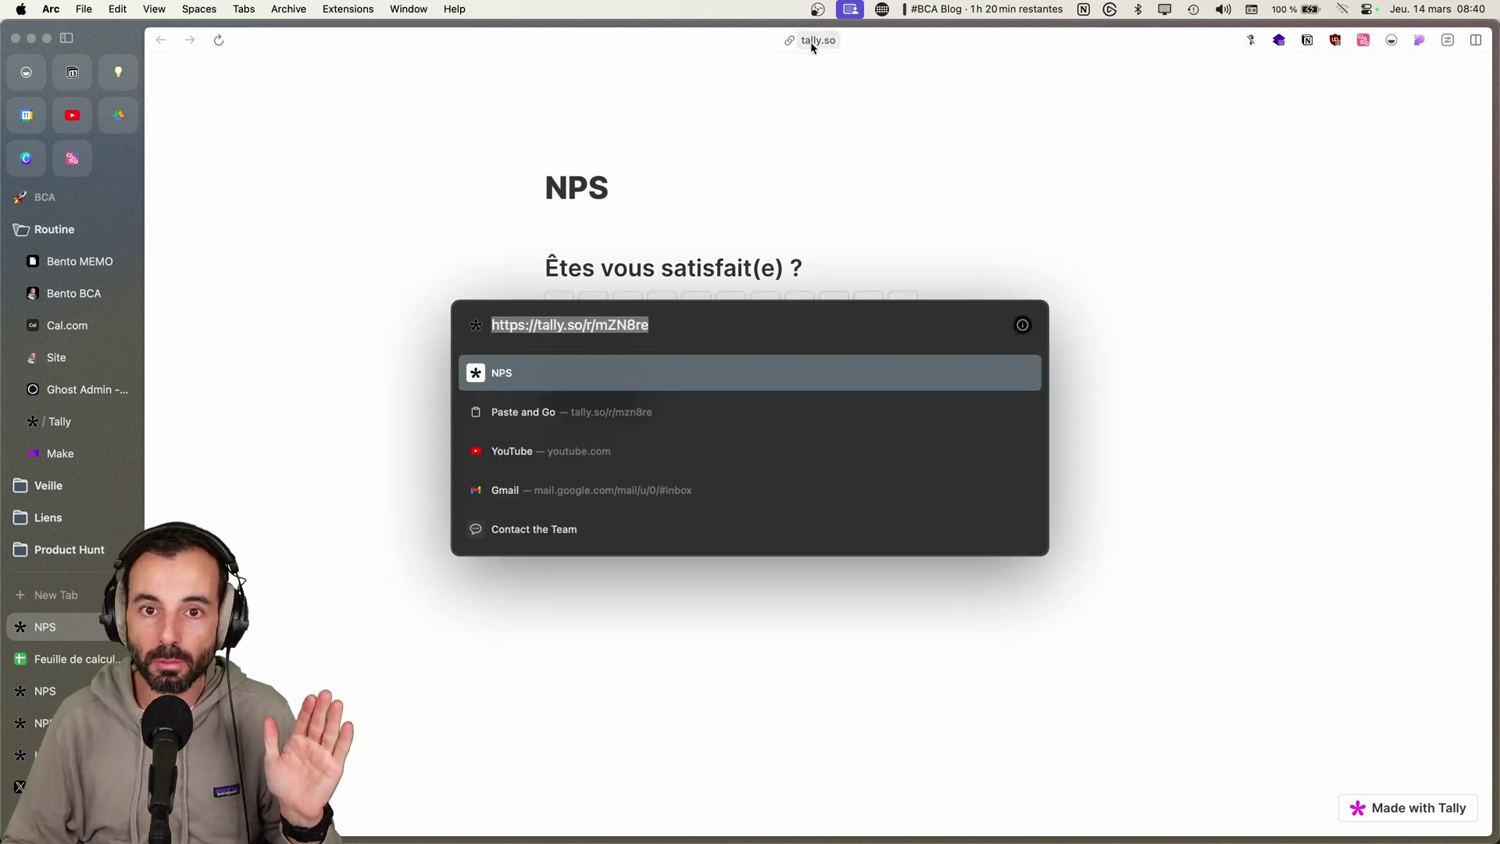
{"action": "key", "text": "Escape"}
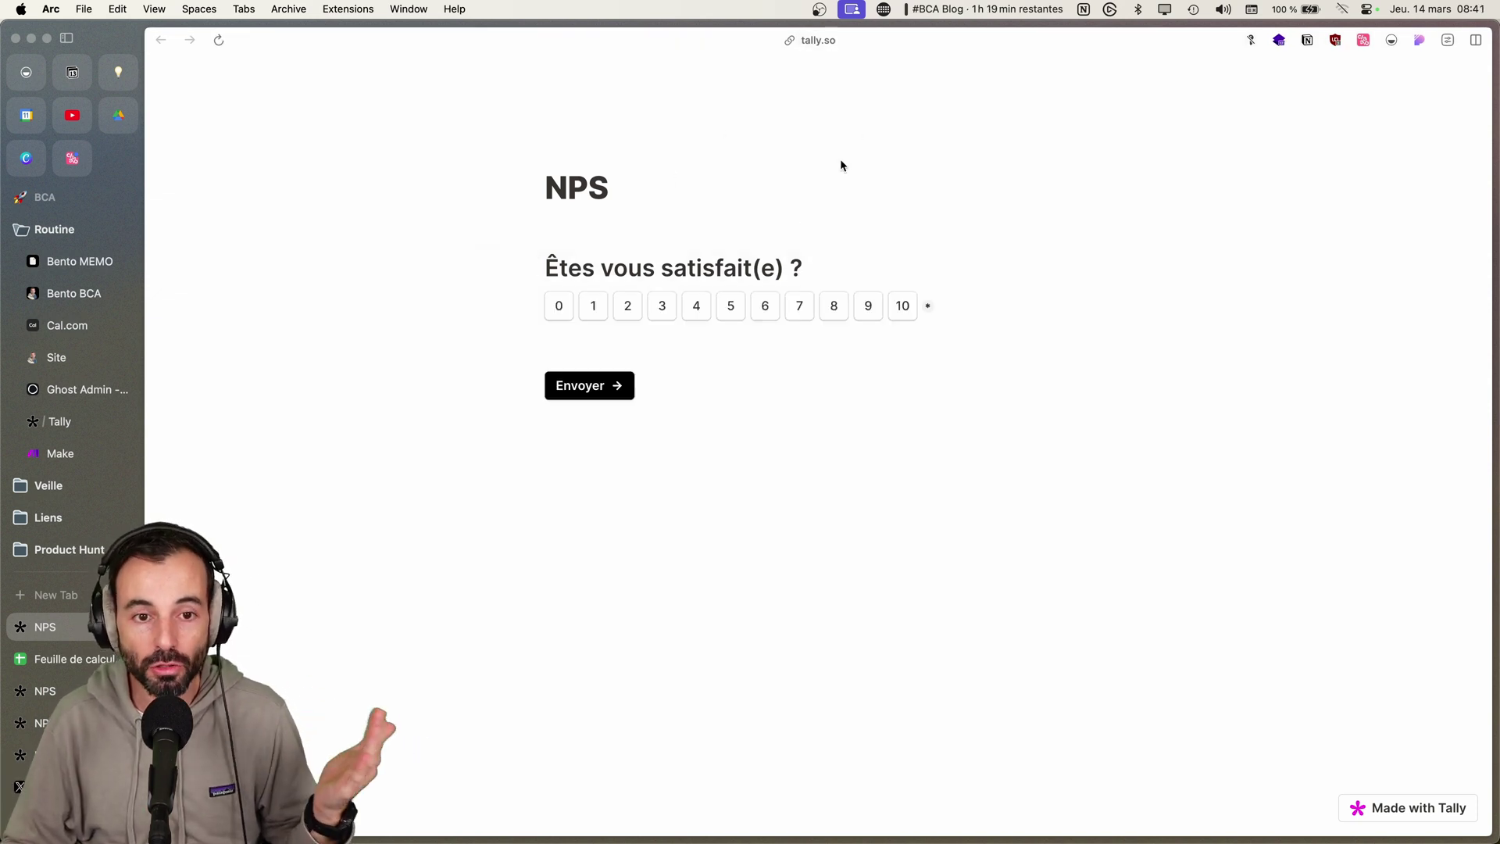
Step: Submit a test response with a score of 9 and view the NPS form's submissions in the Tally workspace
{"action": "left_click", "coordinate": [731, 307]}
{"action": "left_click", "coordinate": [862, 311]}
{"action": "left_click", "coordinate": [589, 388]}
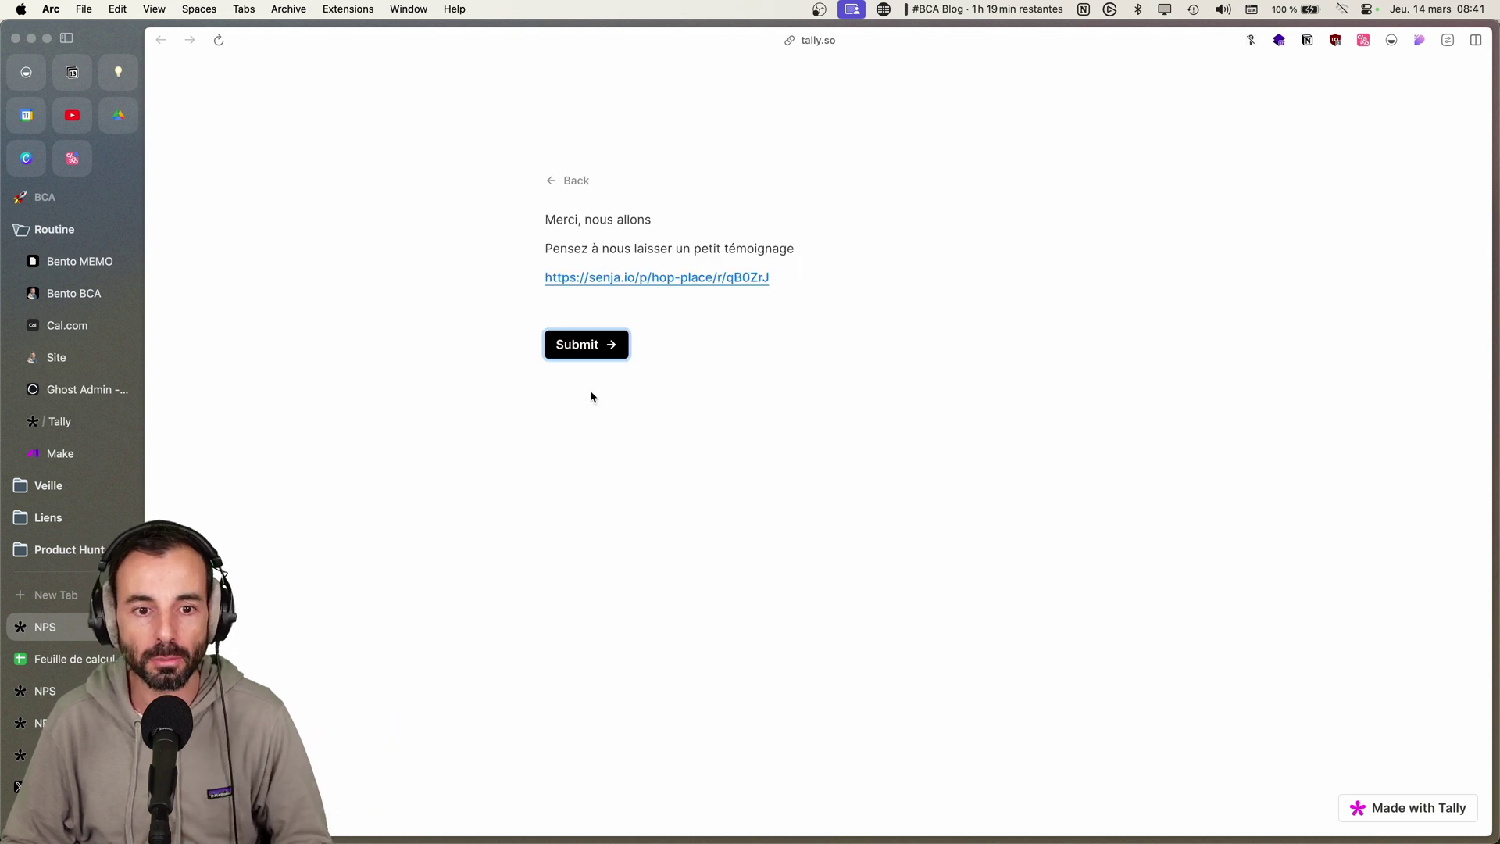
{"action": "left_click", "coordinate": [596, 348]}
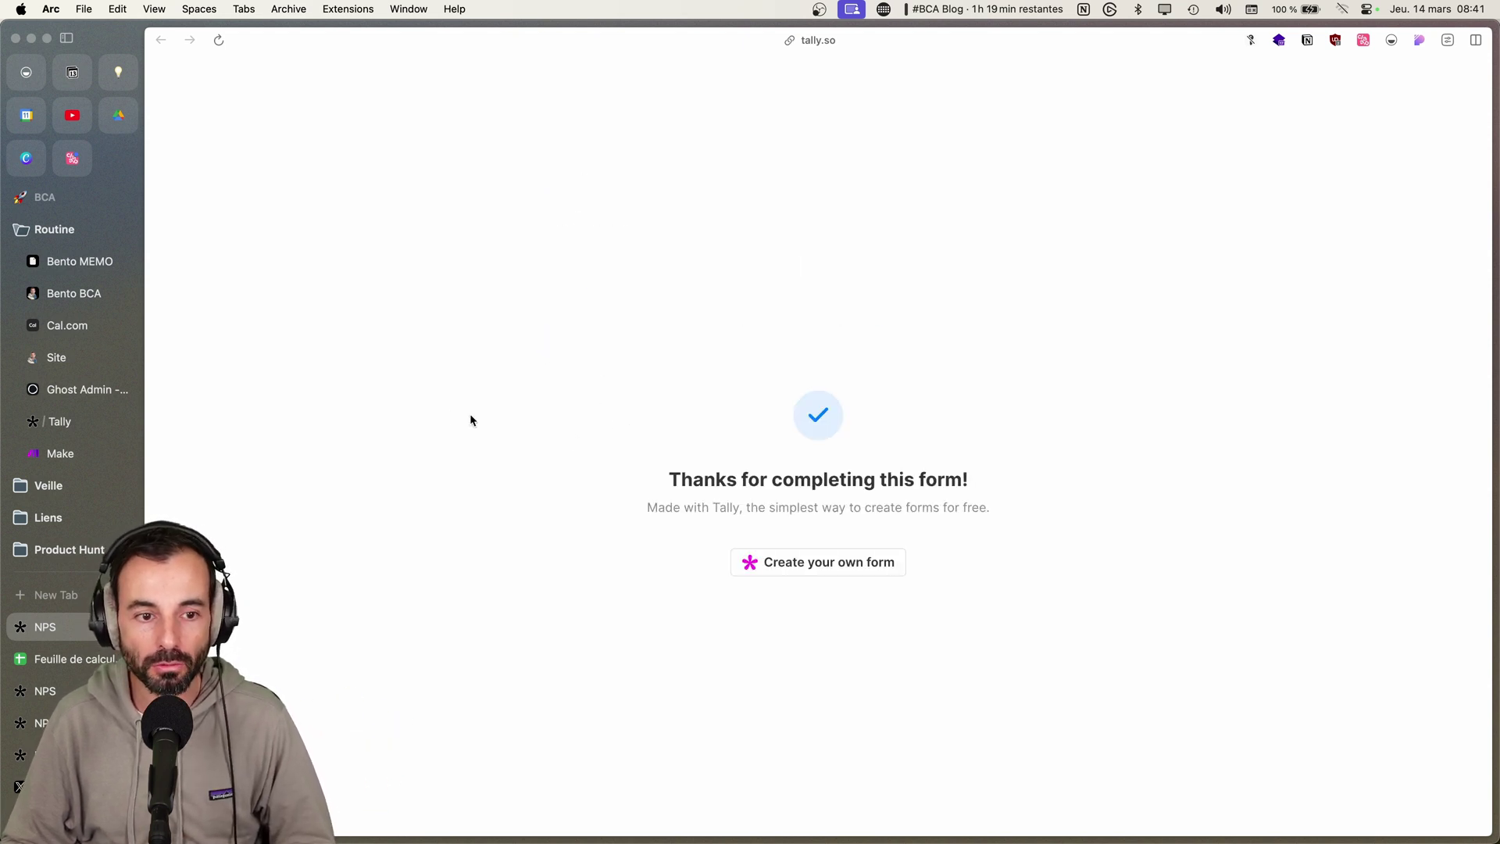
{"action": "left_click", "coordinate": [94, 423]}
{"action": "left_click", "coordinate": [649, 184]}
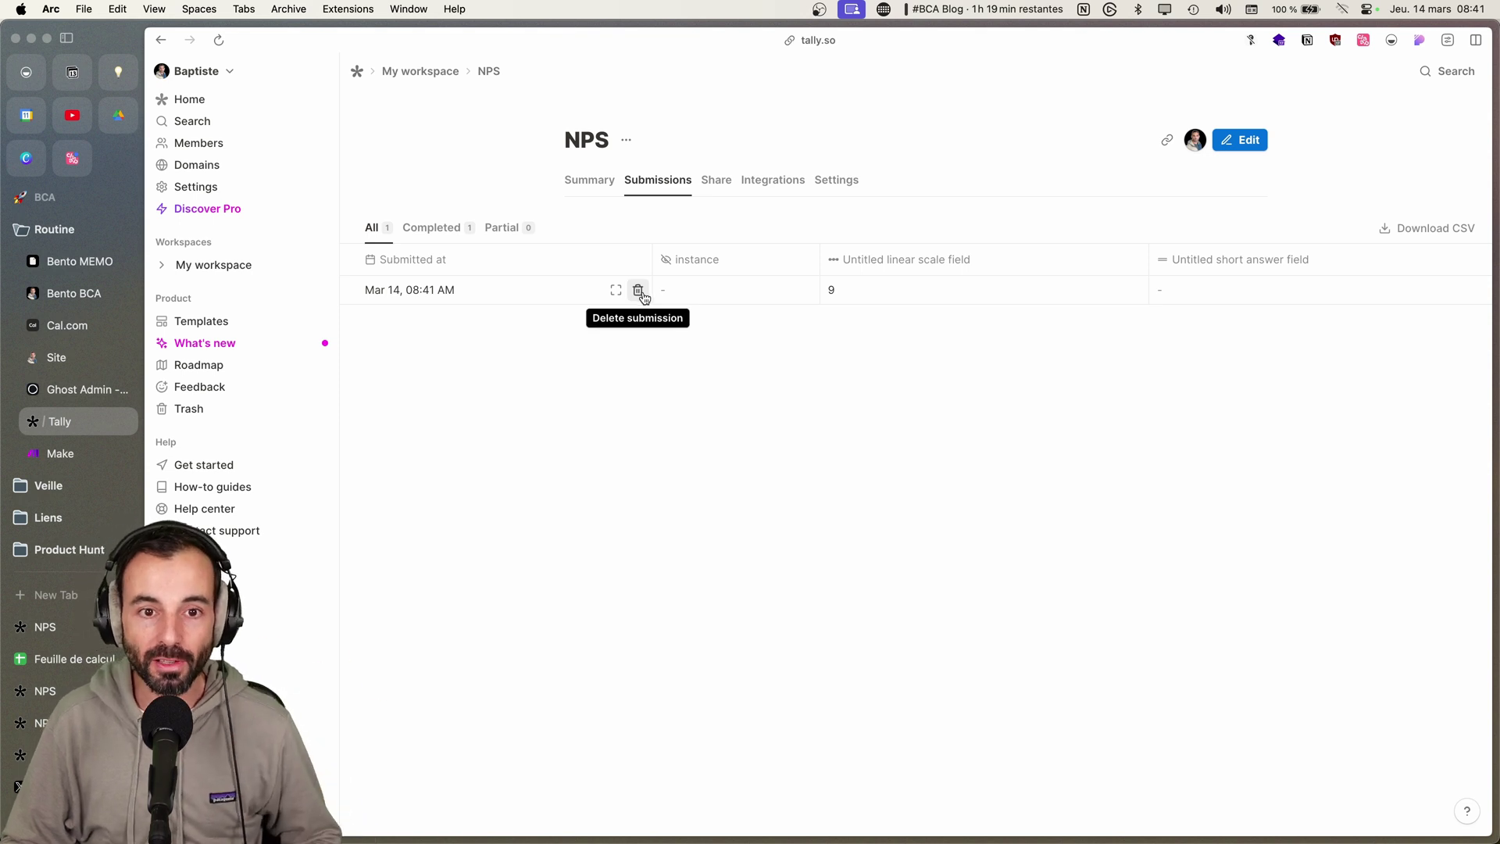
Step: Copy the form link, append ?instance=100 to it in a new tab, copy the extended address and open it
{"action": "left_click", "coordinate": [1167, 140]}
{"action": "key", "text": "super+t"}
{"action": "key", "text": "super+v"}
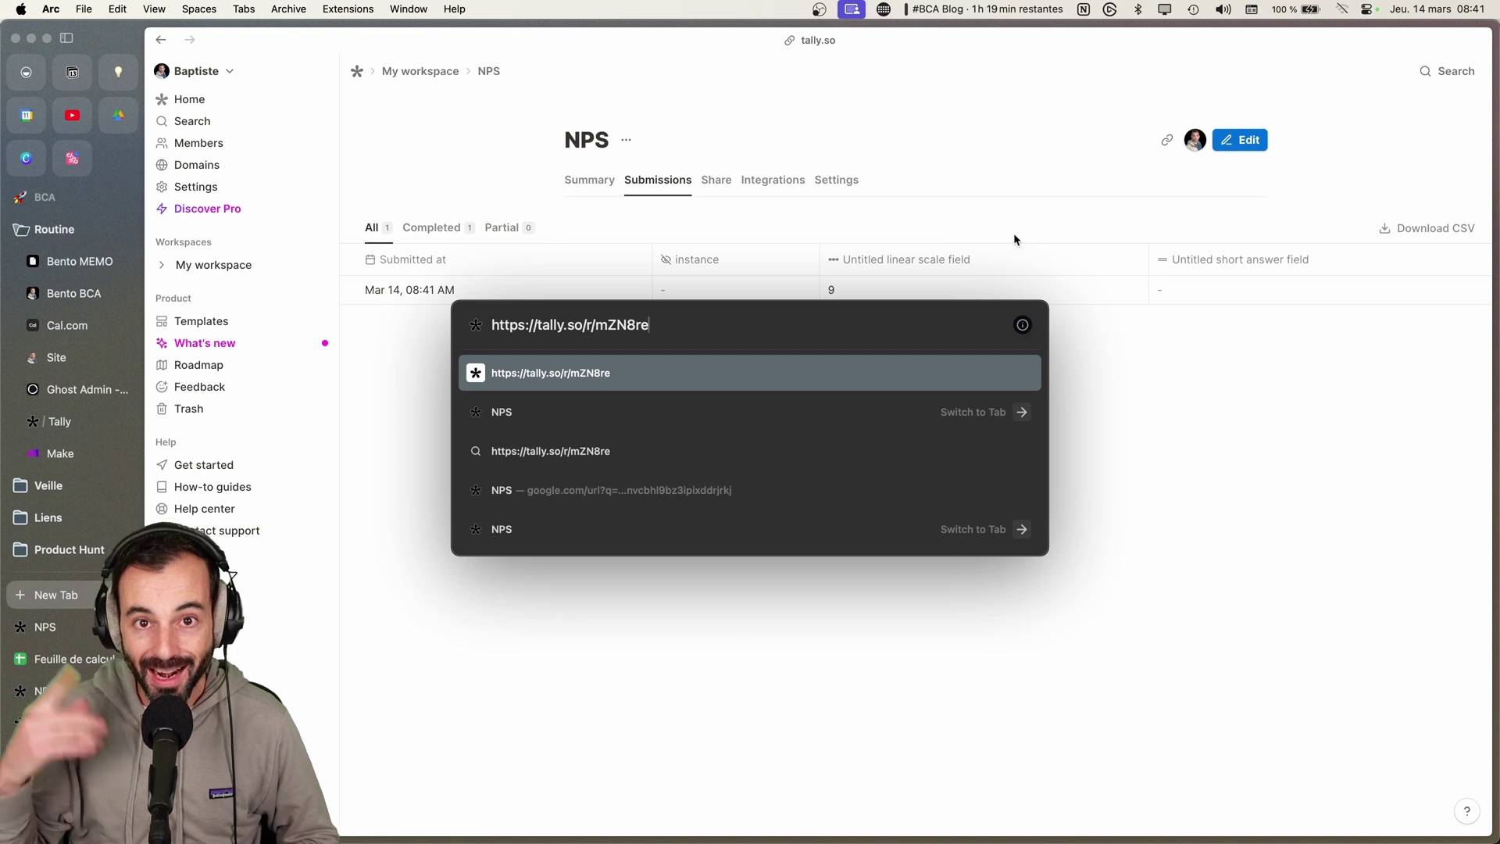
{"action": "type", "text": "?"}
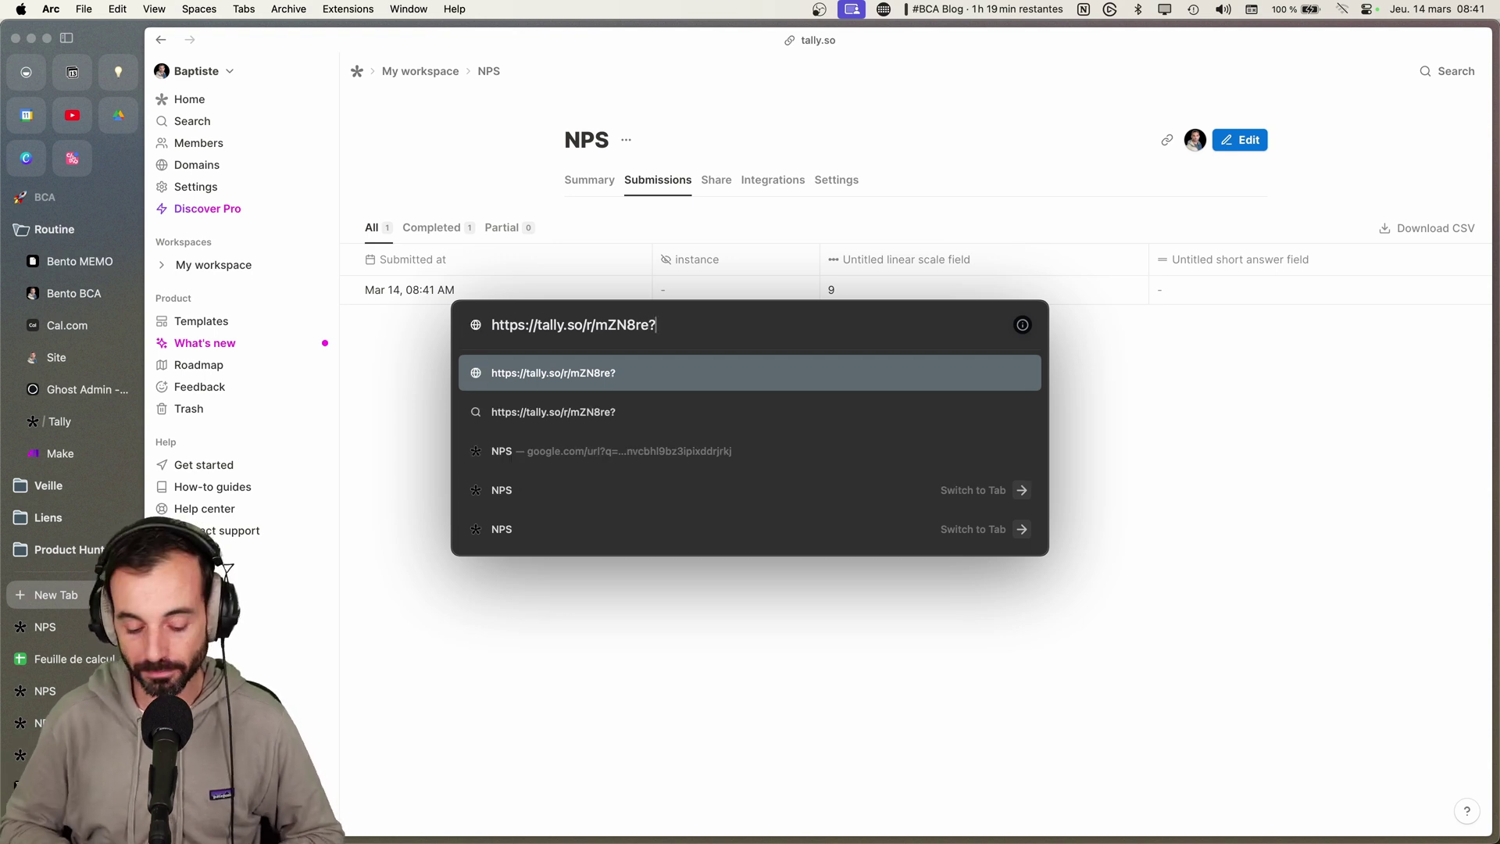
{"action": "type", "text": "int"}
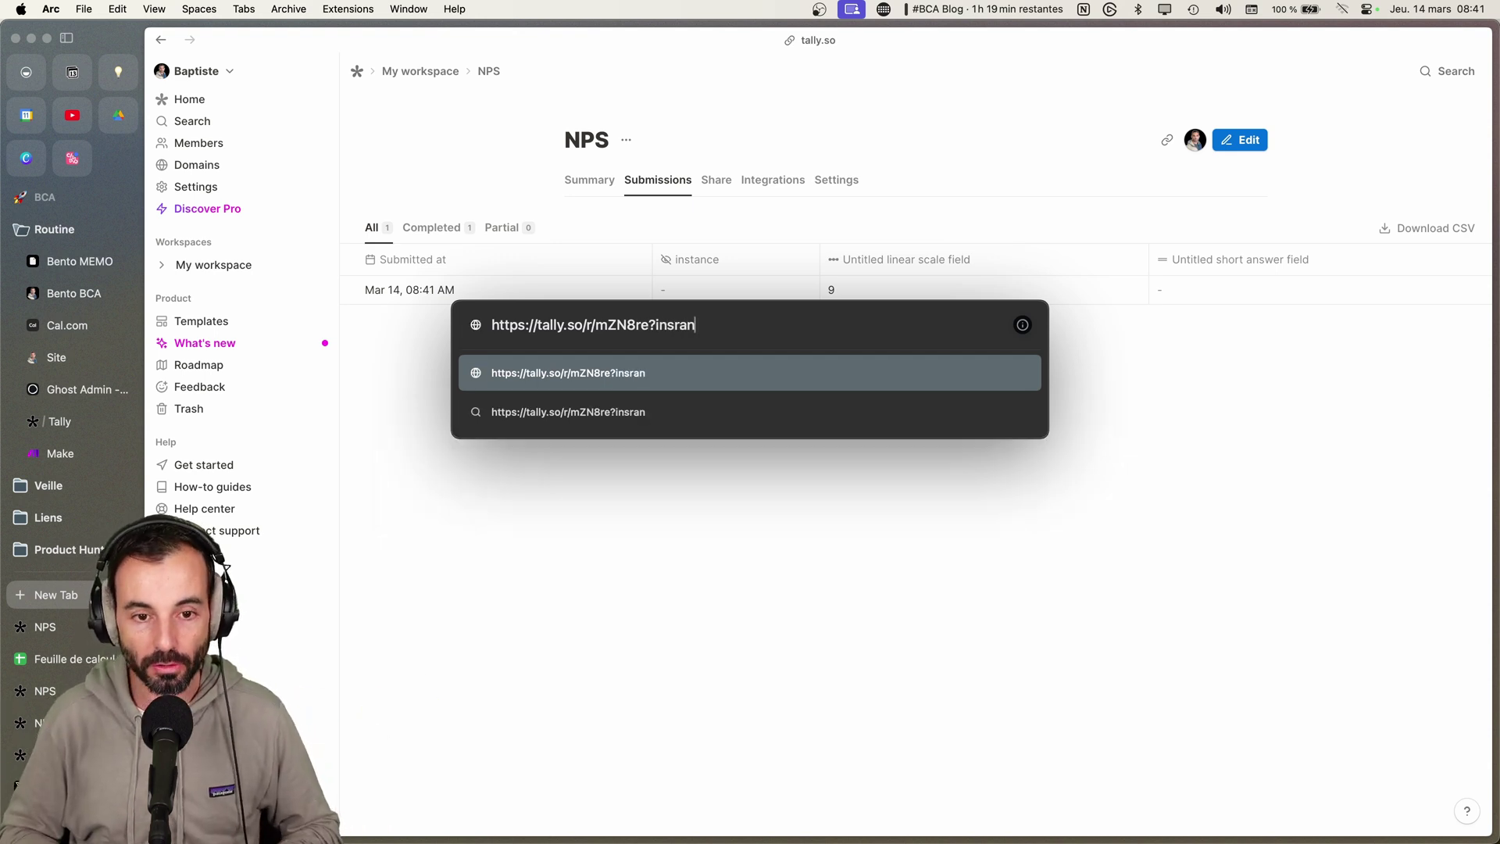
{"action": "key", "text": "BackSpace"}
{"action": "type", "text": "stance="}
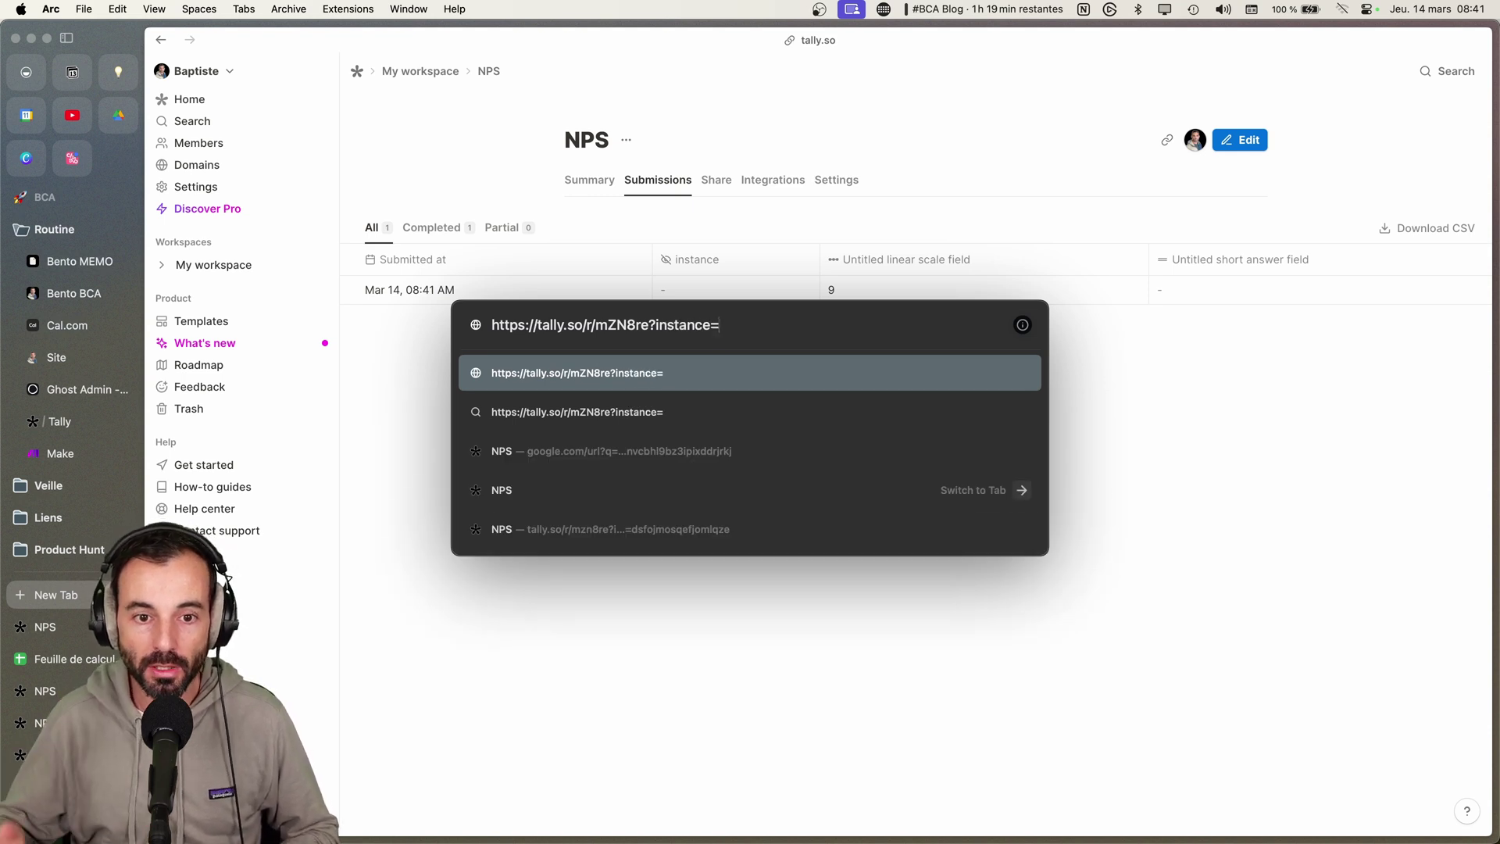
{"action": "type", "text": "100"}
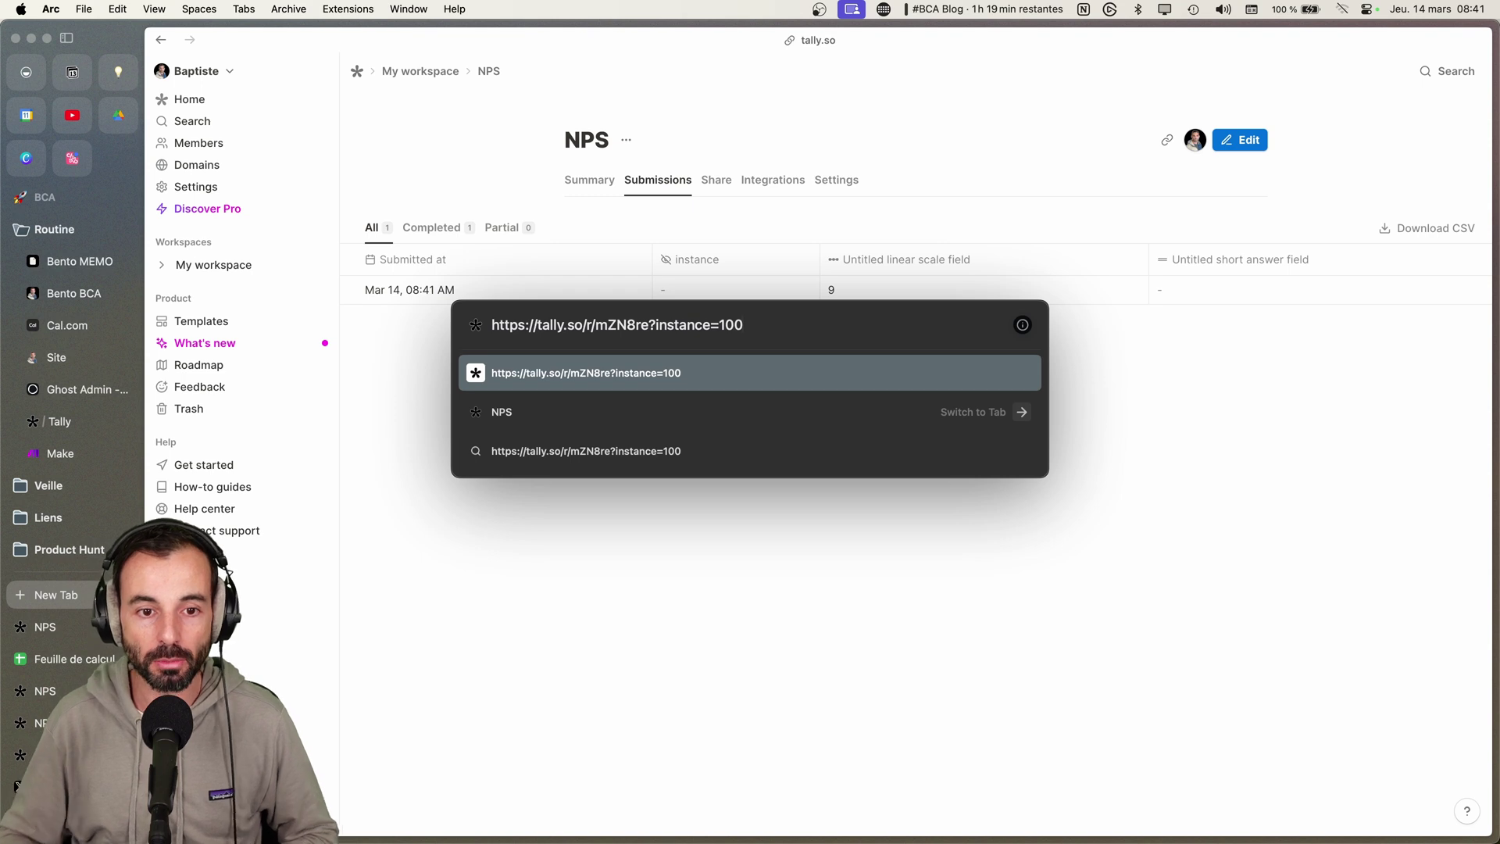
{"action": "key", "text": "super+a"}
{"action": "key", "text": "super+c"}
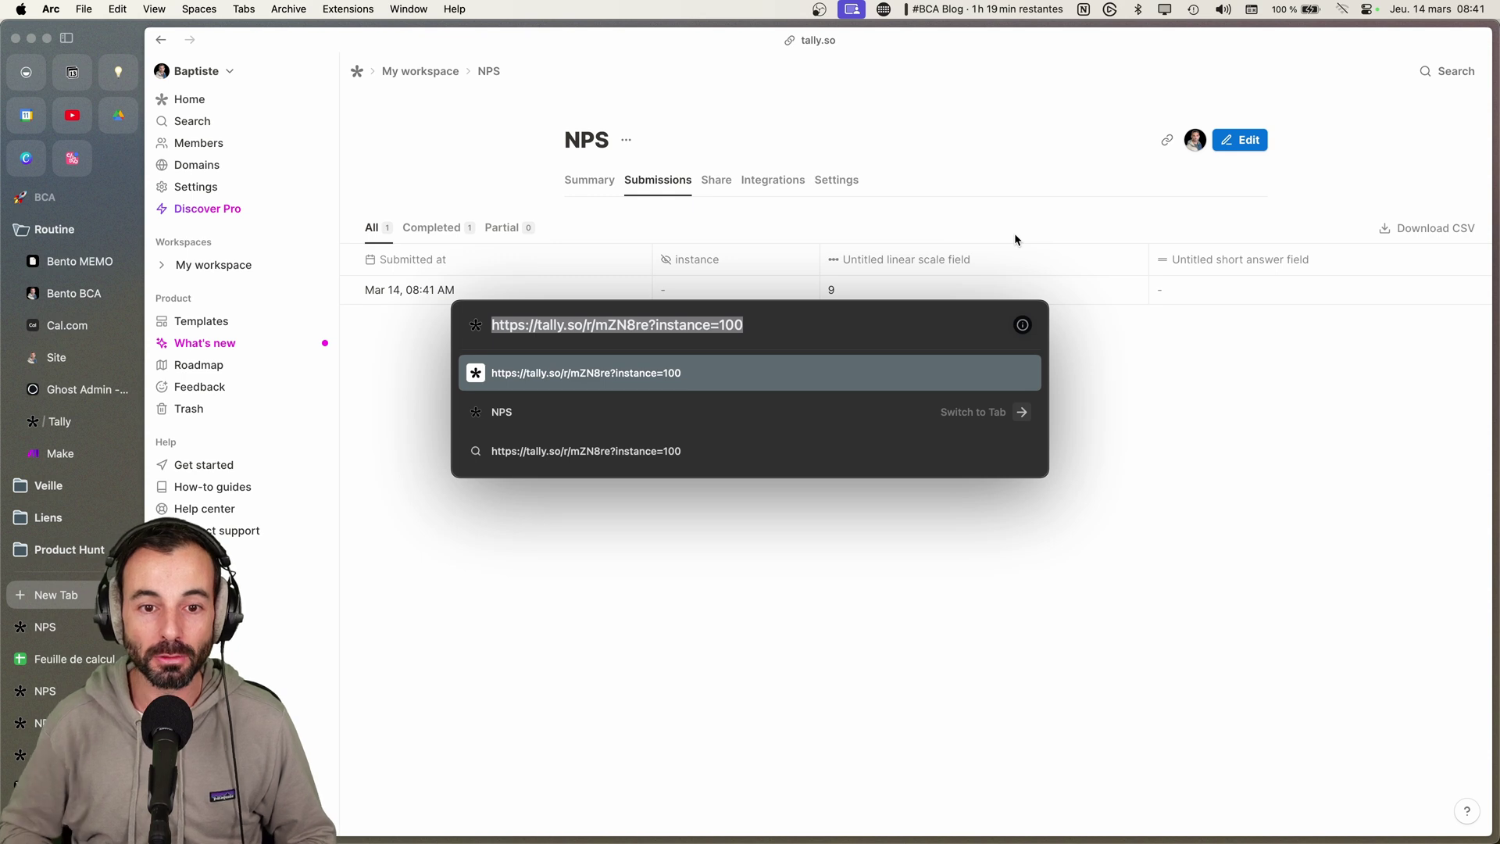
{"action": "key", "text": "Return"}
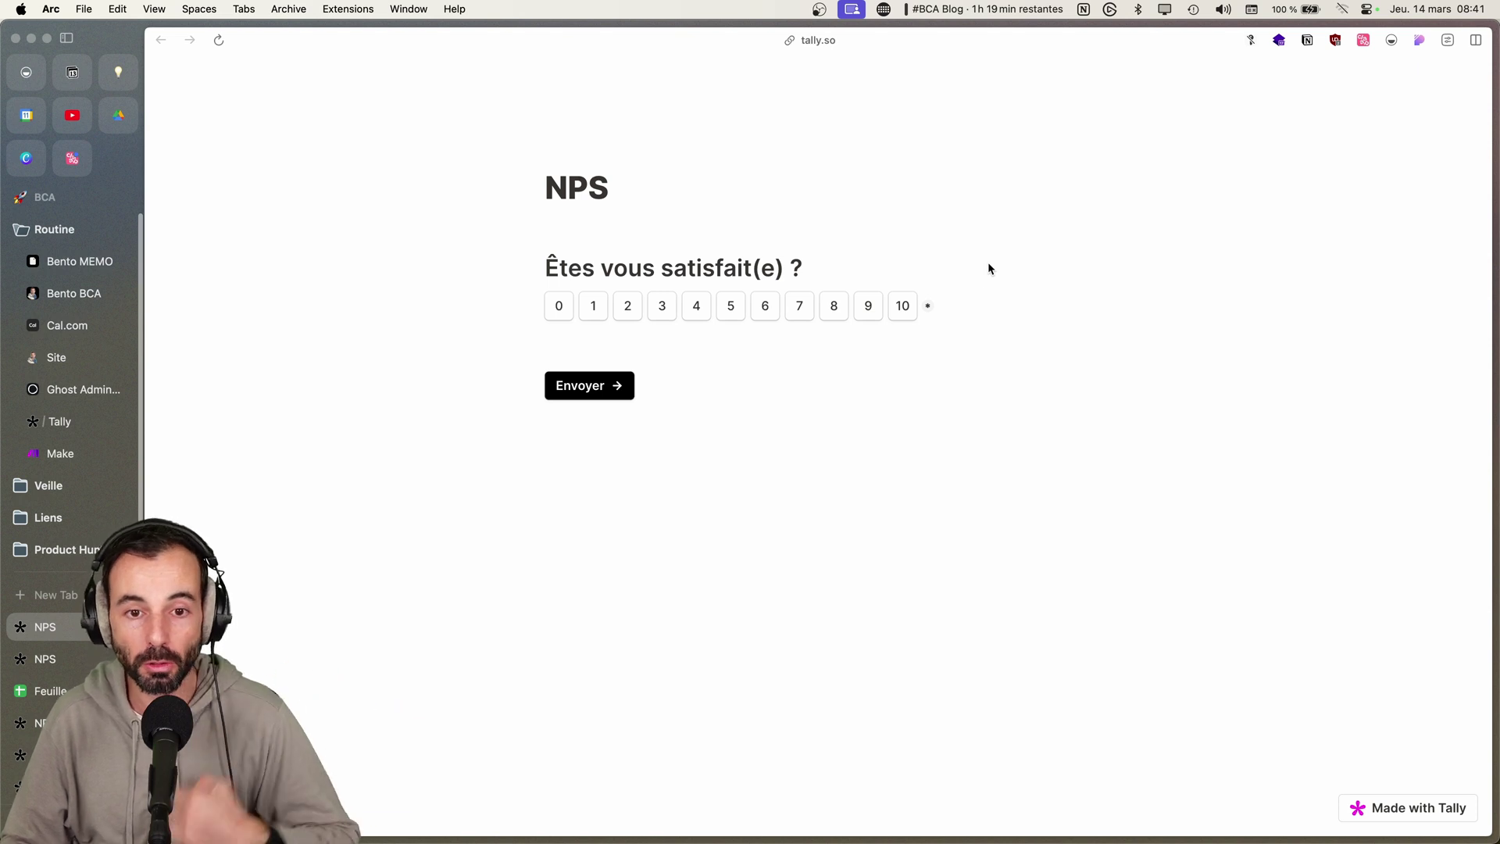
Step: Submit a response with a score of 10 through the instance=100 link and view the updated submissions in Tally
{"action": "left_click", "coordinate": [902, 306]}
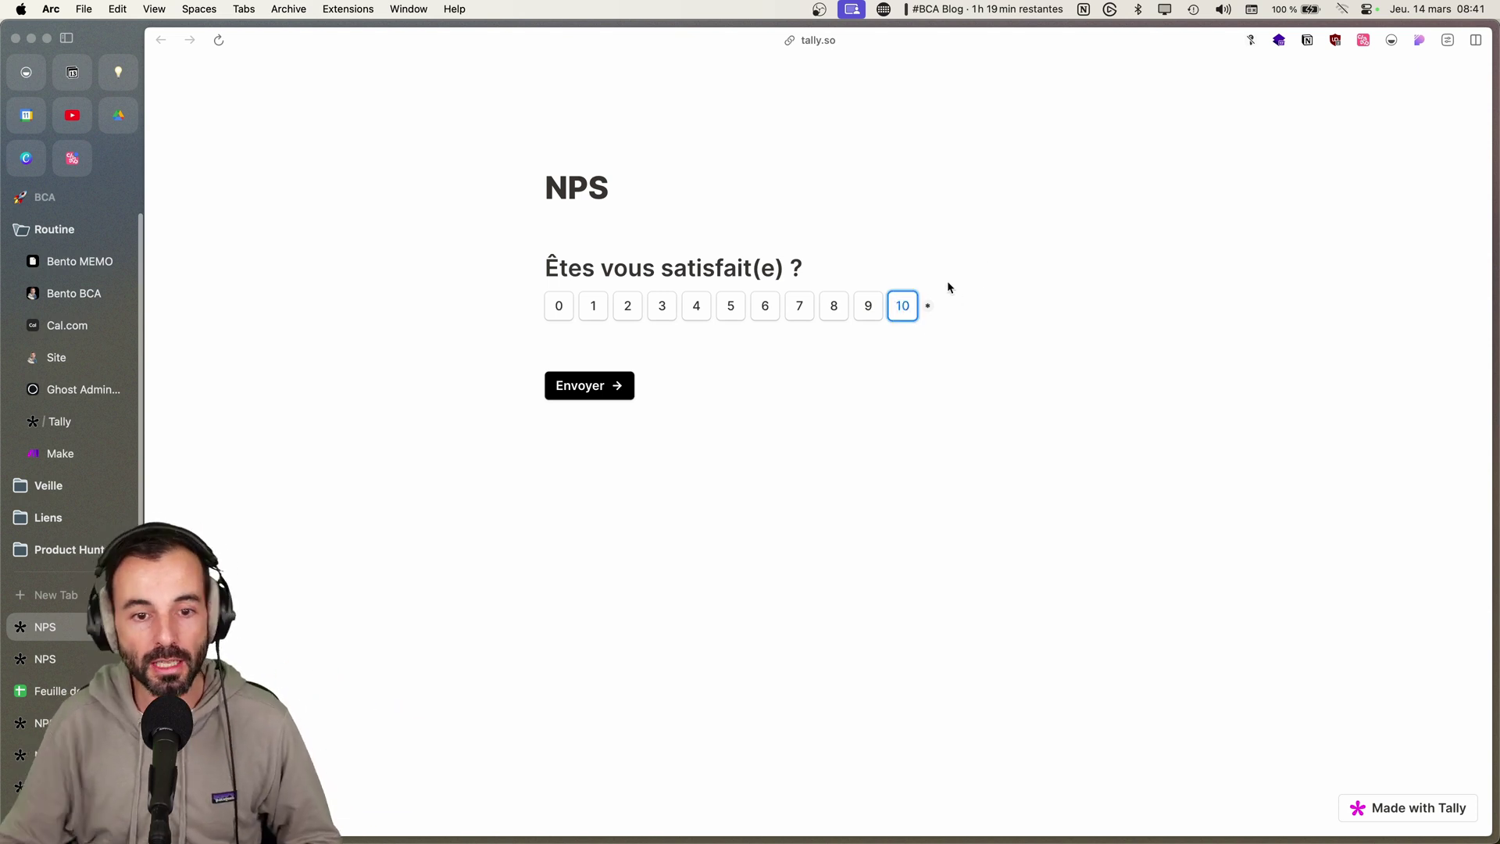
{"action": "left_click", "coordinate": [573, 391]}
{"action": "left_click", "coordinate": [587, 342]}
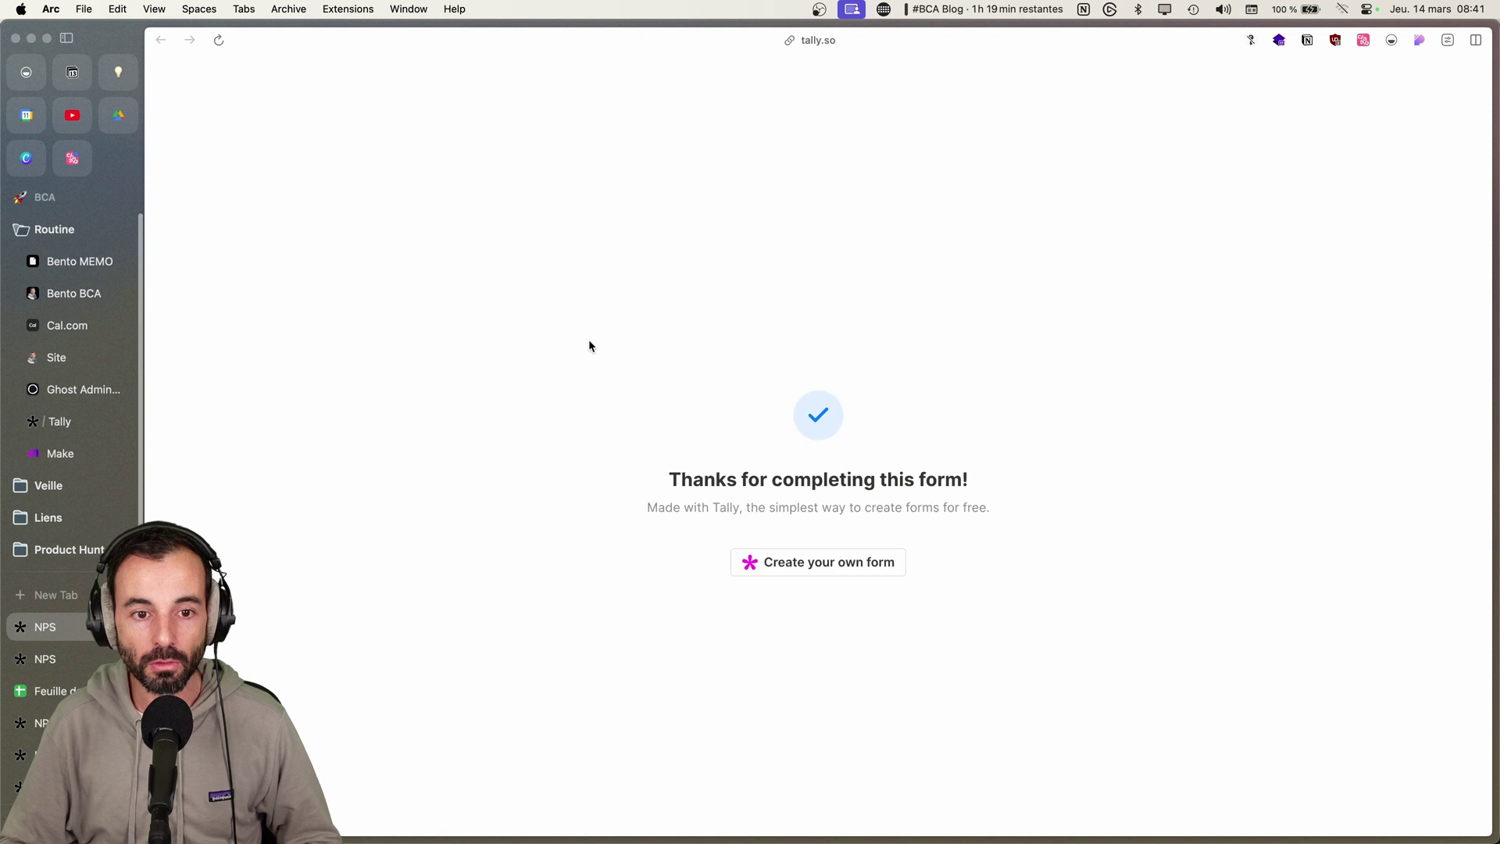
{"action": "left_click", "coordinate": [70, 421]}
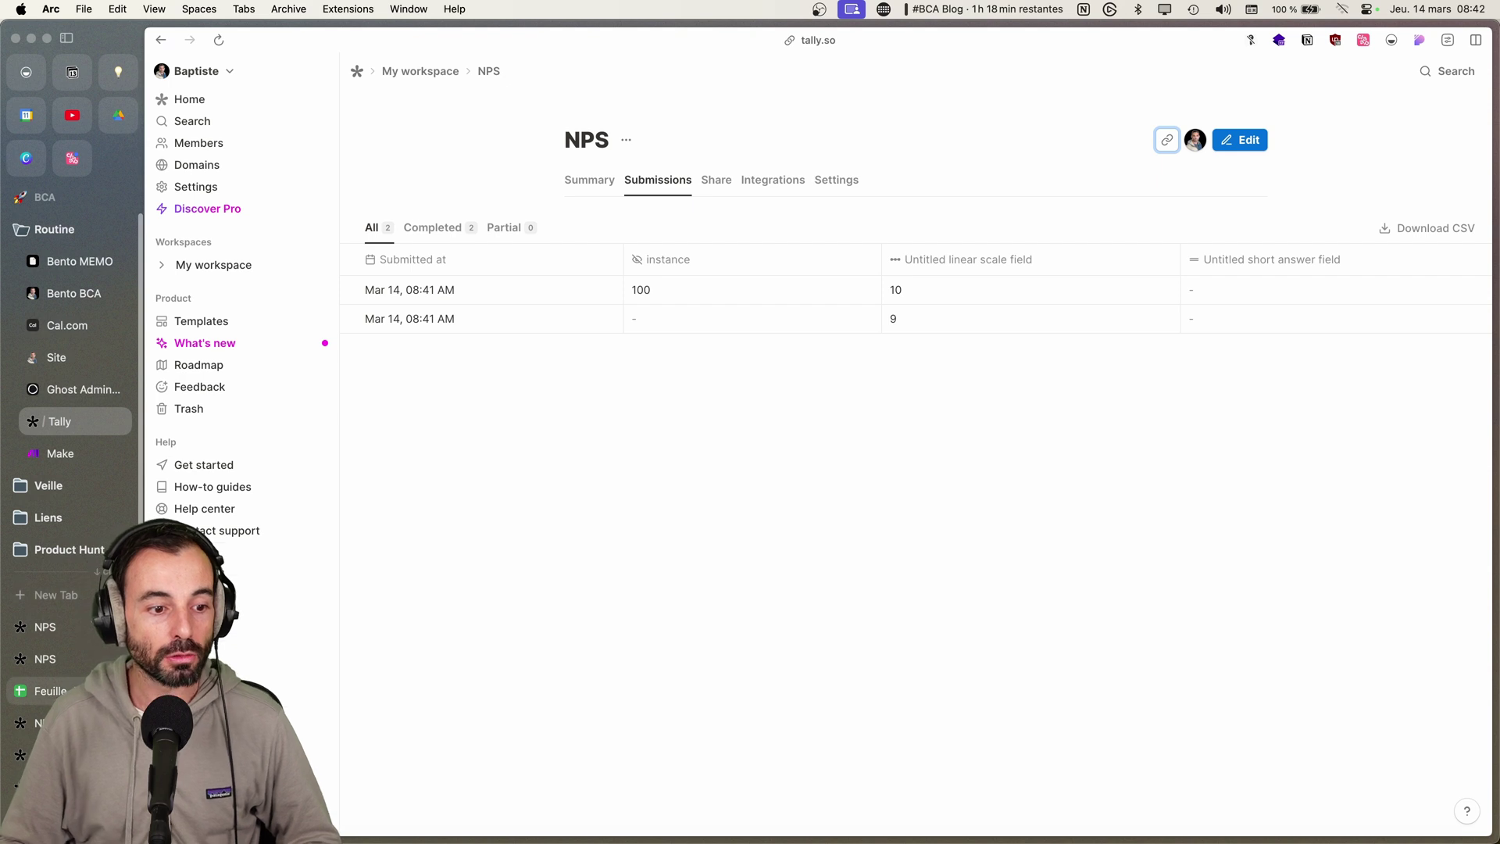
Step: Switch to the Google Sheets client list and select the instance numbers in B2:B5
{"action": "left_click", "coordinate": [47, 691]}
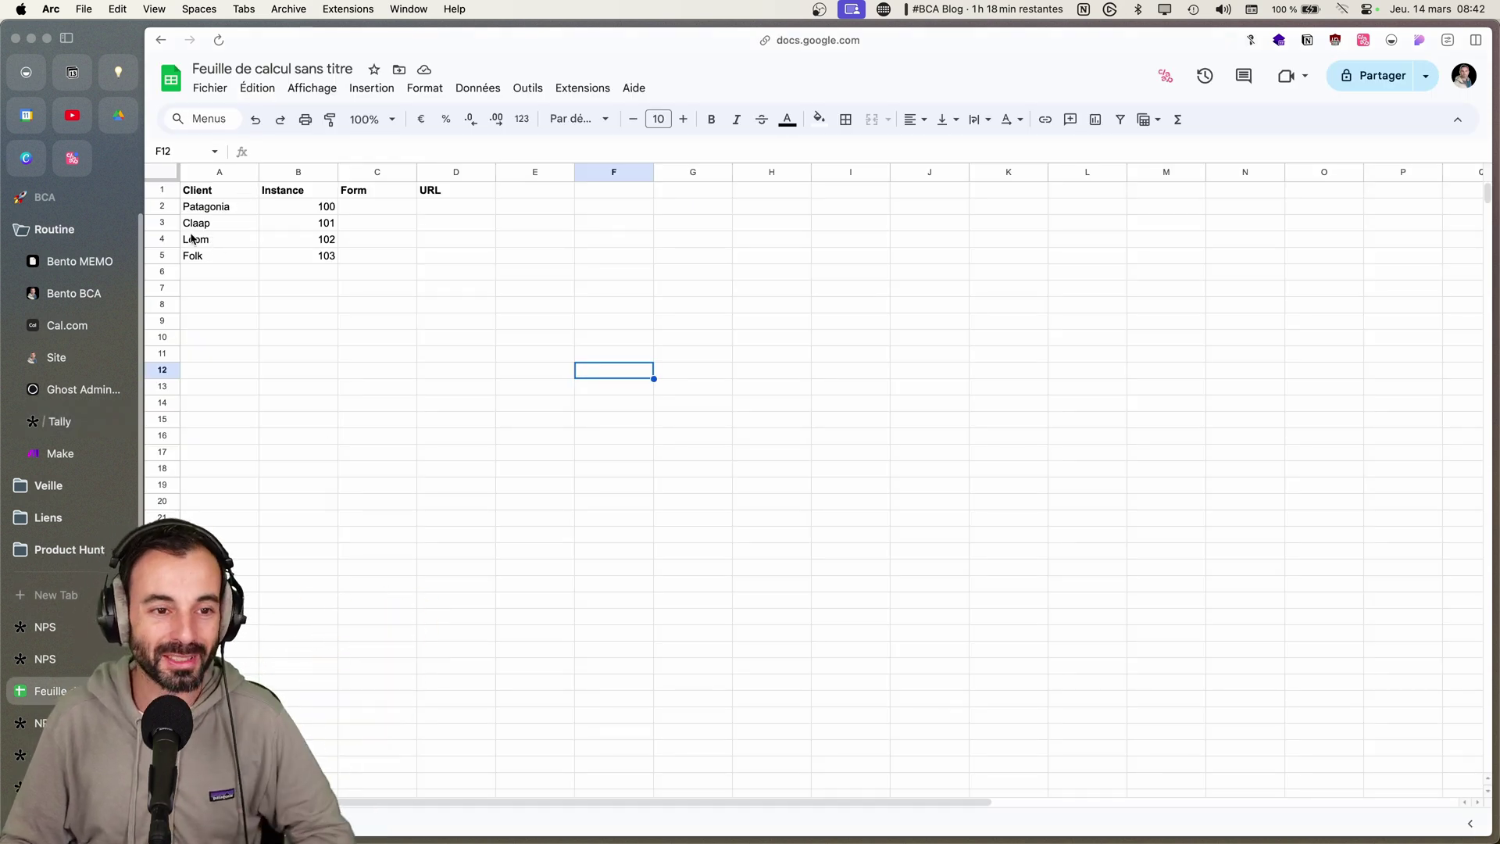
{"action": "left_click_drag", "start_coordinate": [307, 204], "coordinate": [308, 258]}
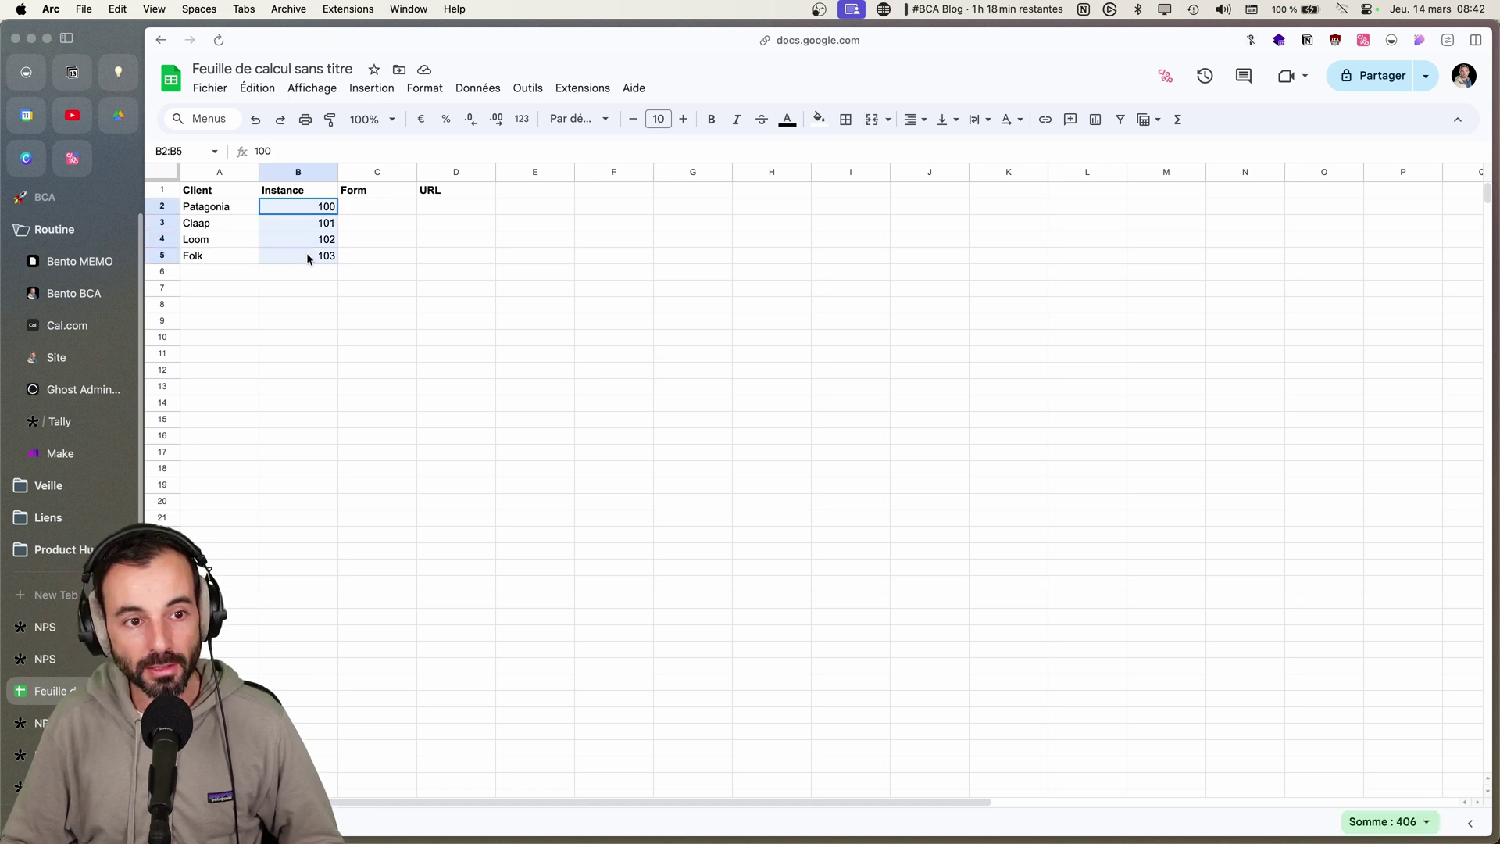
{"action": "left_click", "coordinate": [379, 205]}
{"action": "key", "text": "super+v"}
{"action": "left_click", "coordinate": [463, 145]}
{"action": "key", "text": "BackSpace"}
{"action": "key", "text": "BackSpace"}
{"action": "key", "text": "BackSpace"}
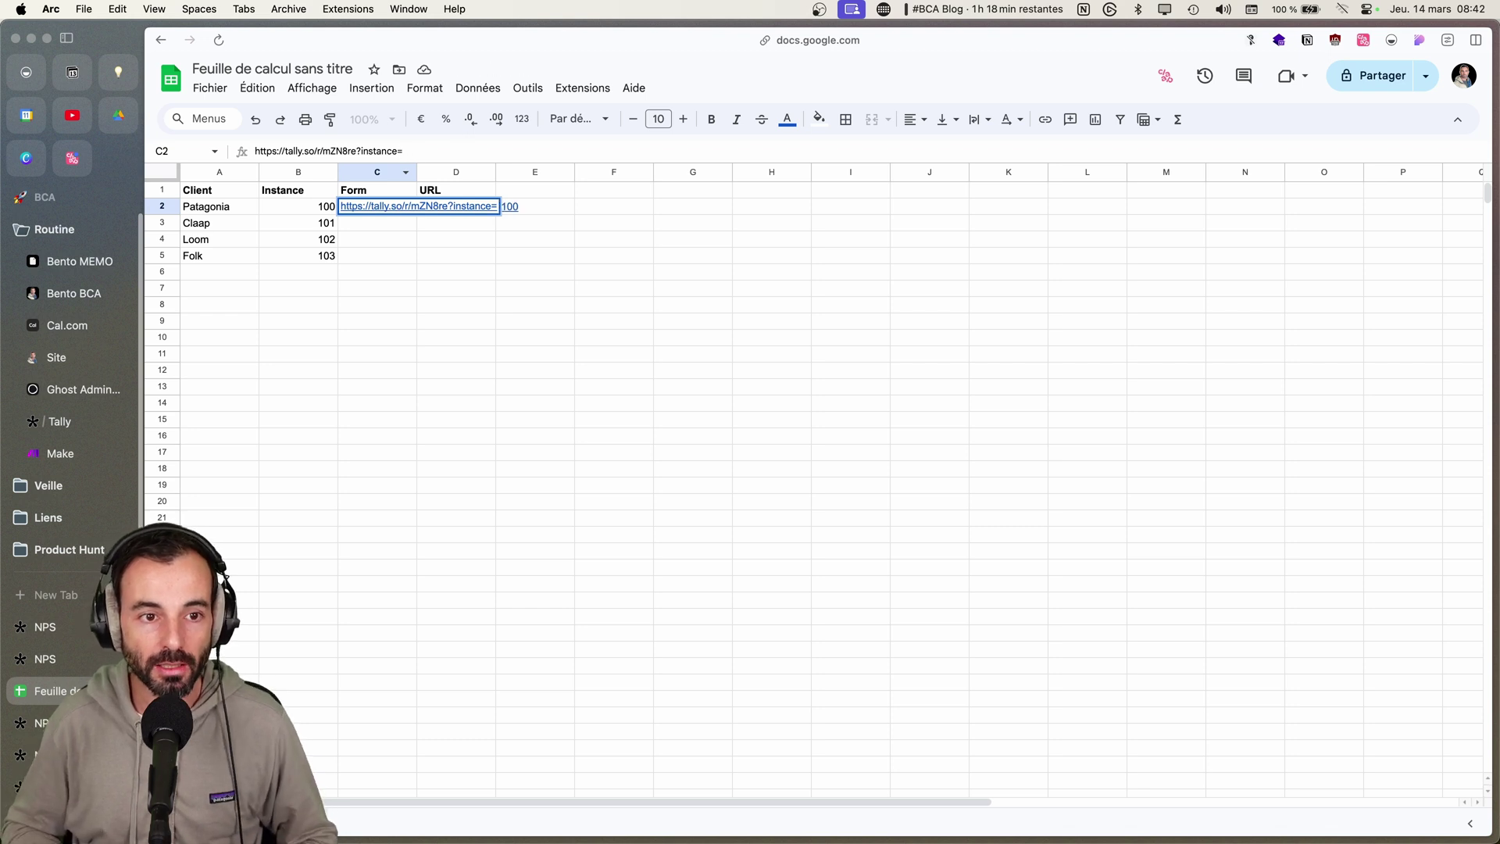
{"action": "key", "text": "Return"}
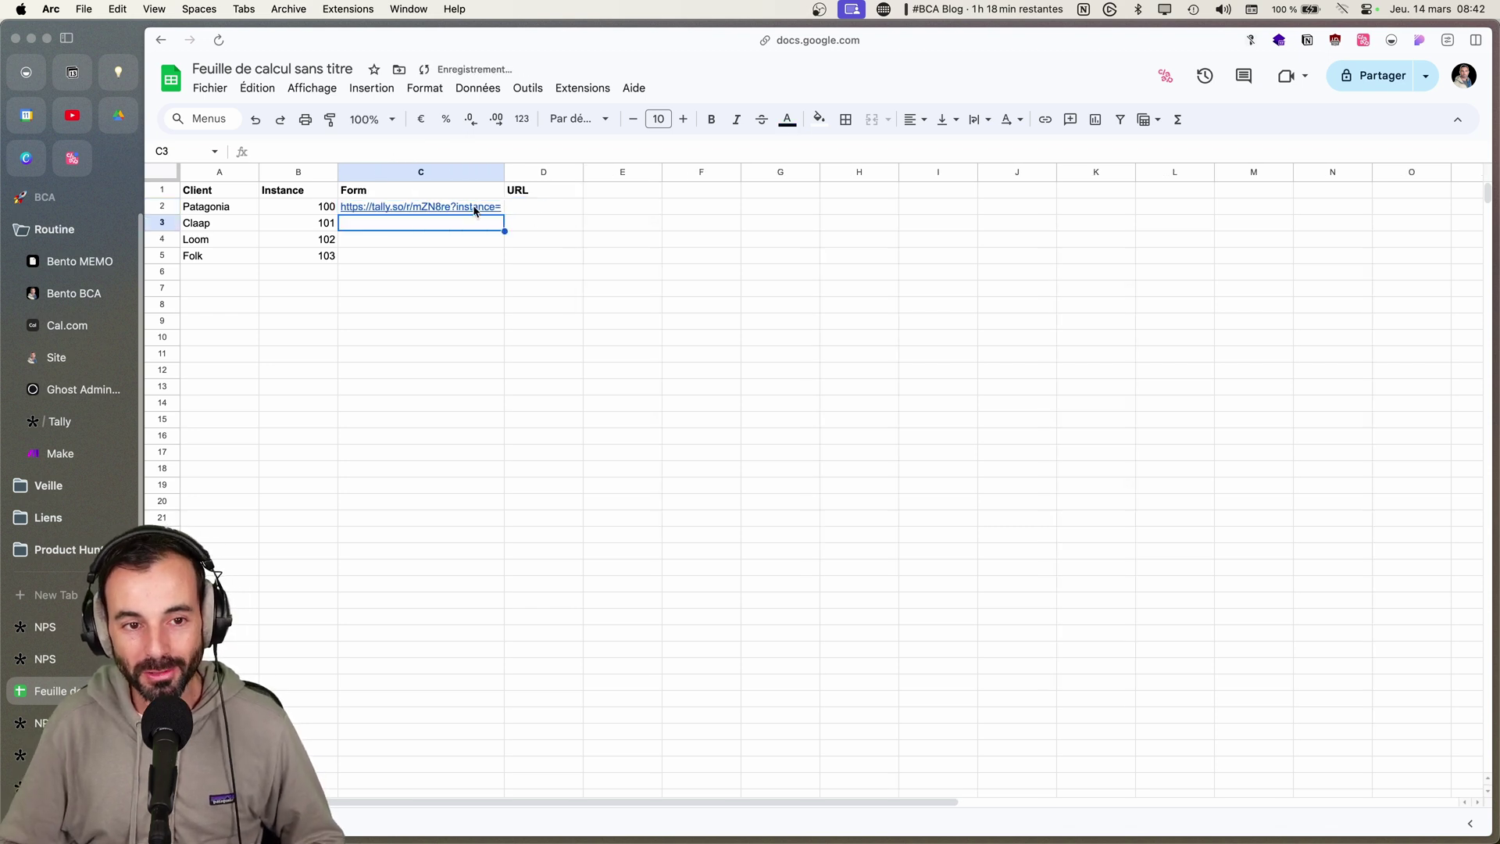
{"action": "left_click", "coordinate": [477, 209]}
{"action": "left_click_drag", "start_coordinate": [505, 212], "coordinate": [511, 255]}
Step: Build the client URLs in D2:D5 with the formula =C2&B2 filled down, and widen column D to fit them
{"action": "left_click", "coordinate": [554, 209]}
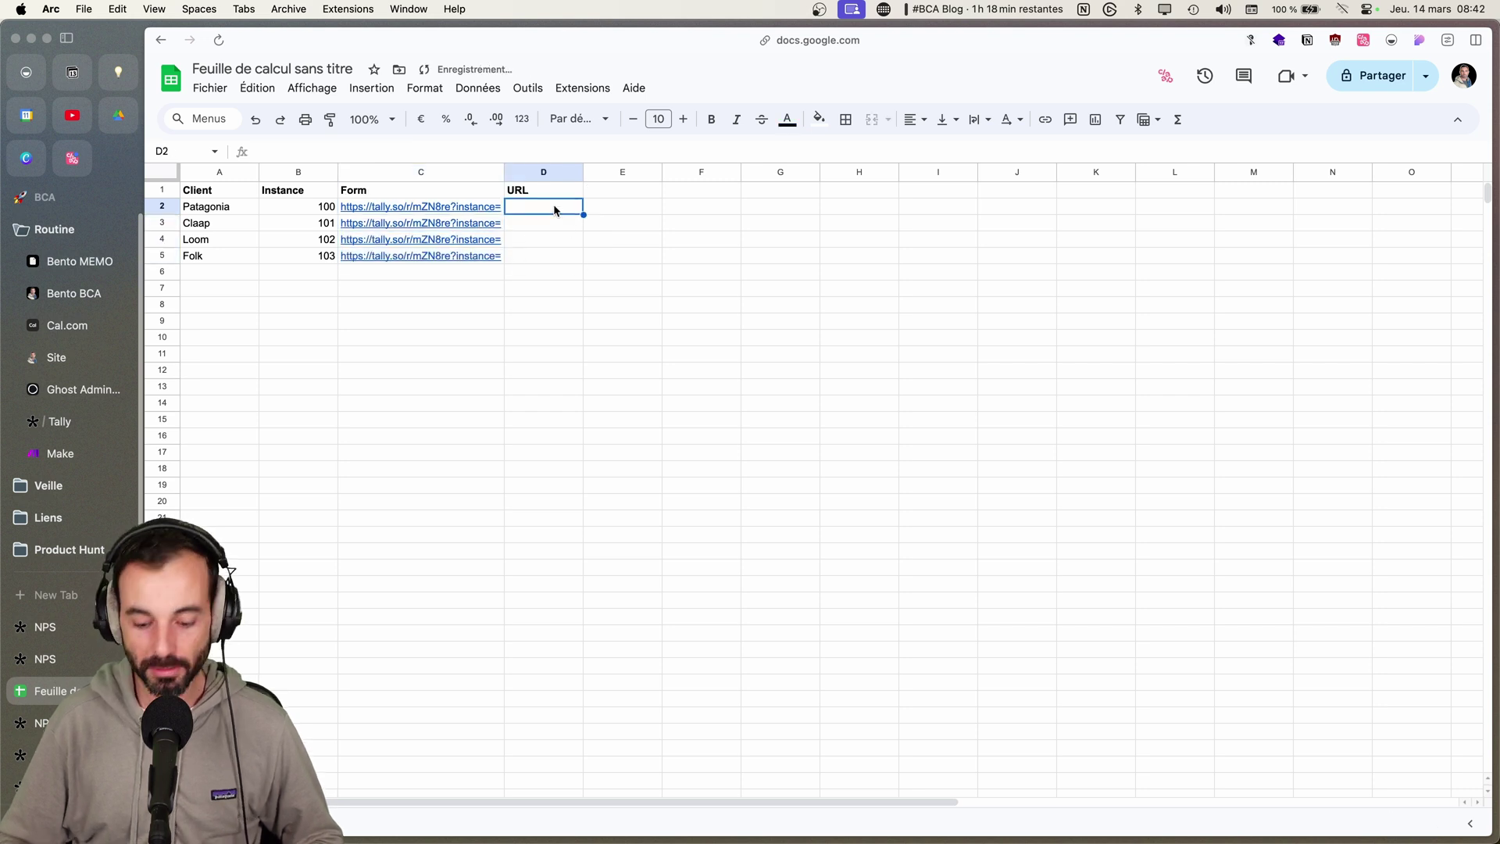
{"action": "type", "text": "="}
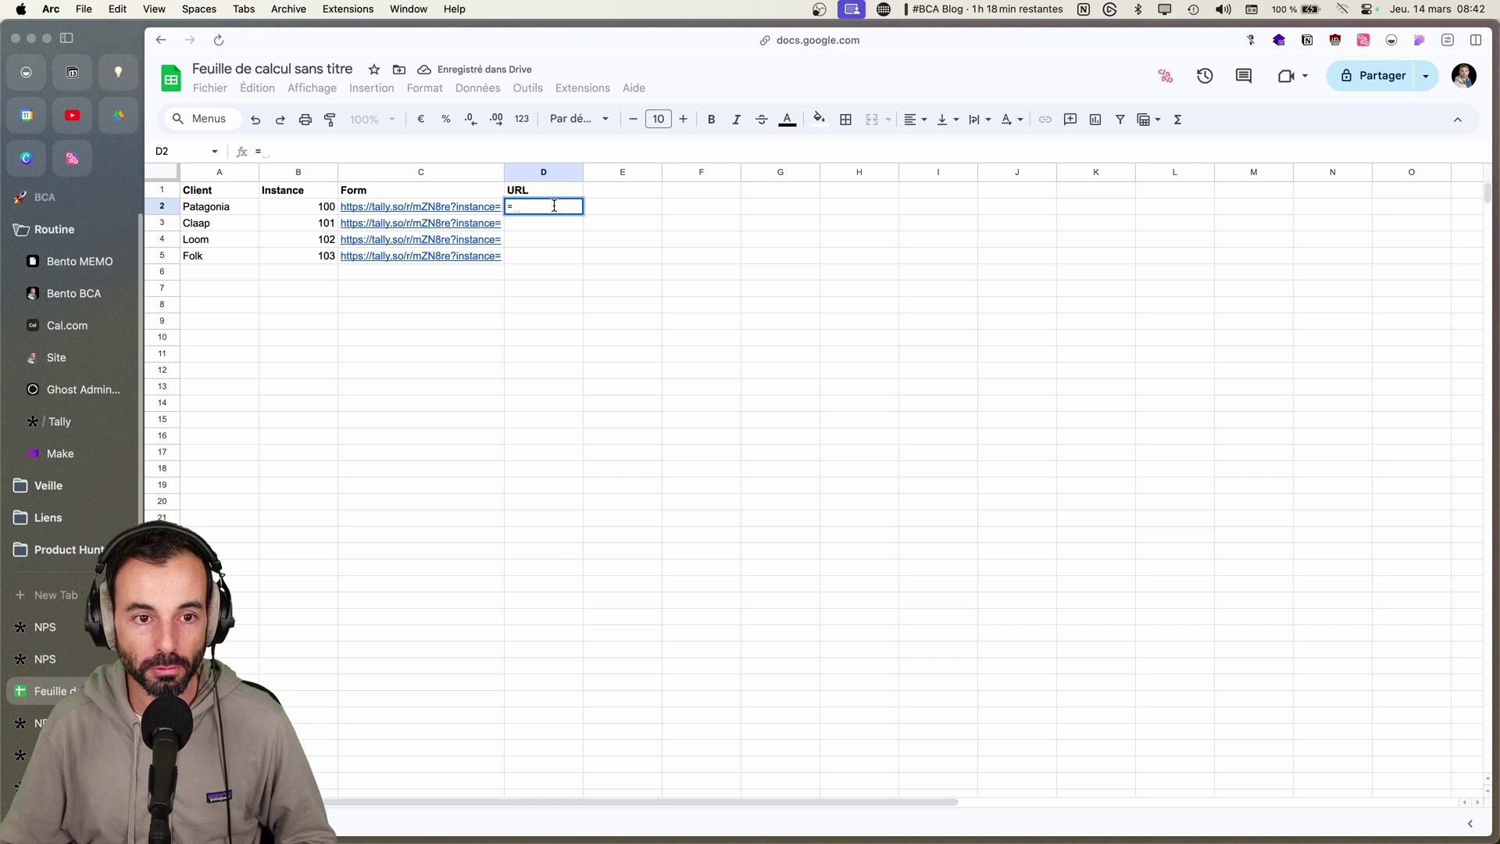
{"action": "left_click", "coordinate": [459, 208]}
{"action": "type", "text": "&"}
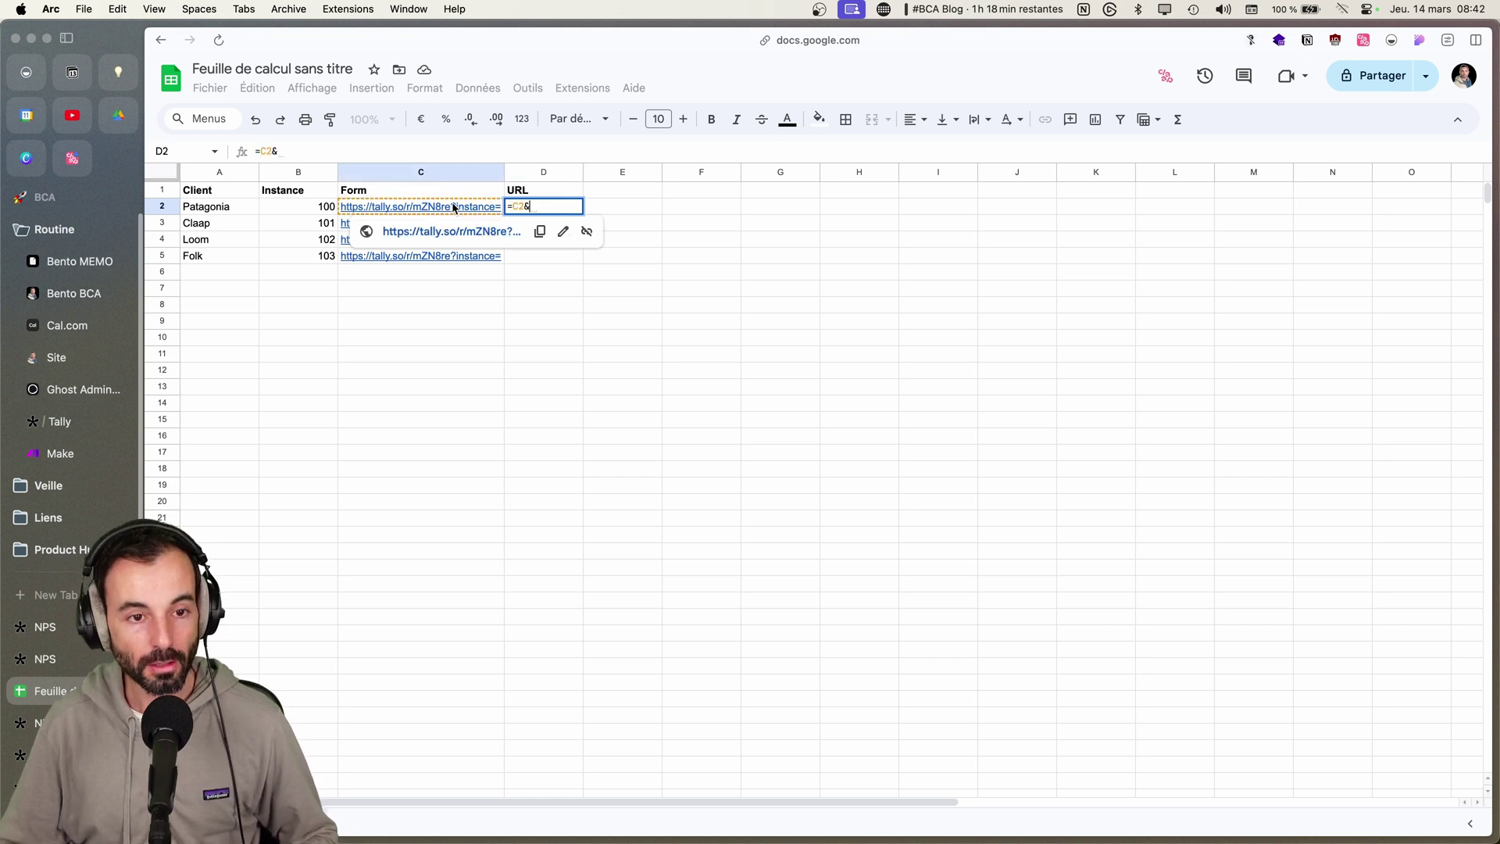
{"action": "left_click", "coordinate": [317, 208]}
{"action": "key", "text": "Return"}
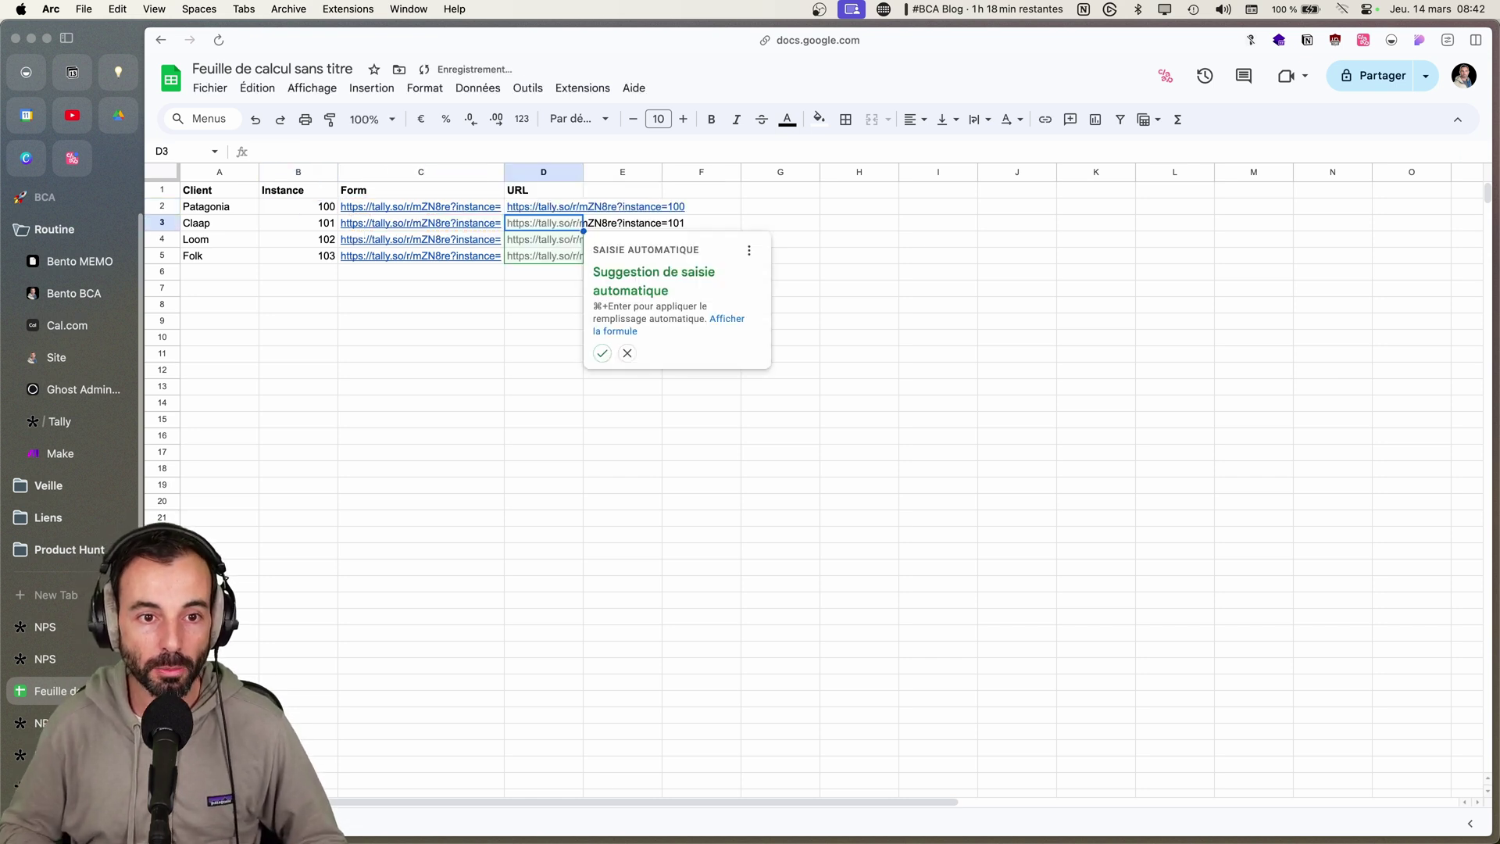
{"action": "left_click", "coordinate": [603, 355]}
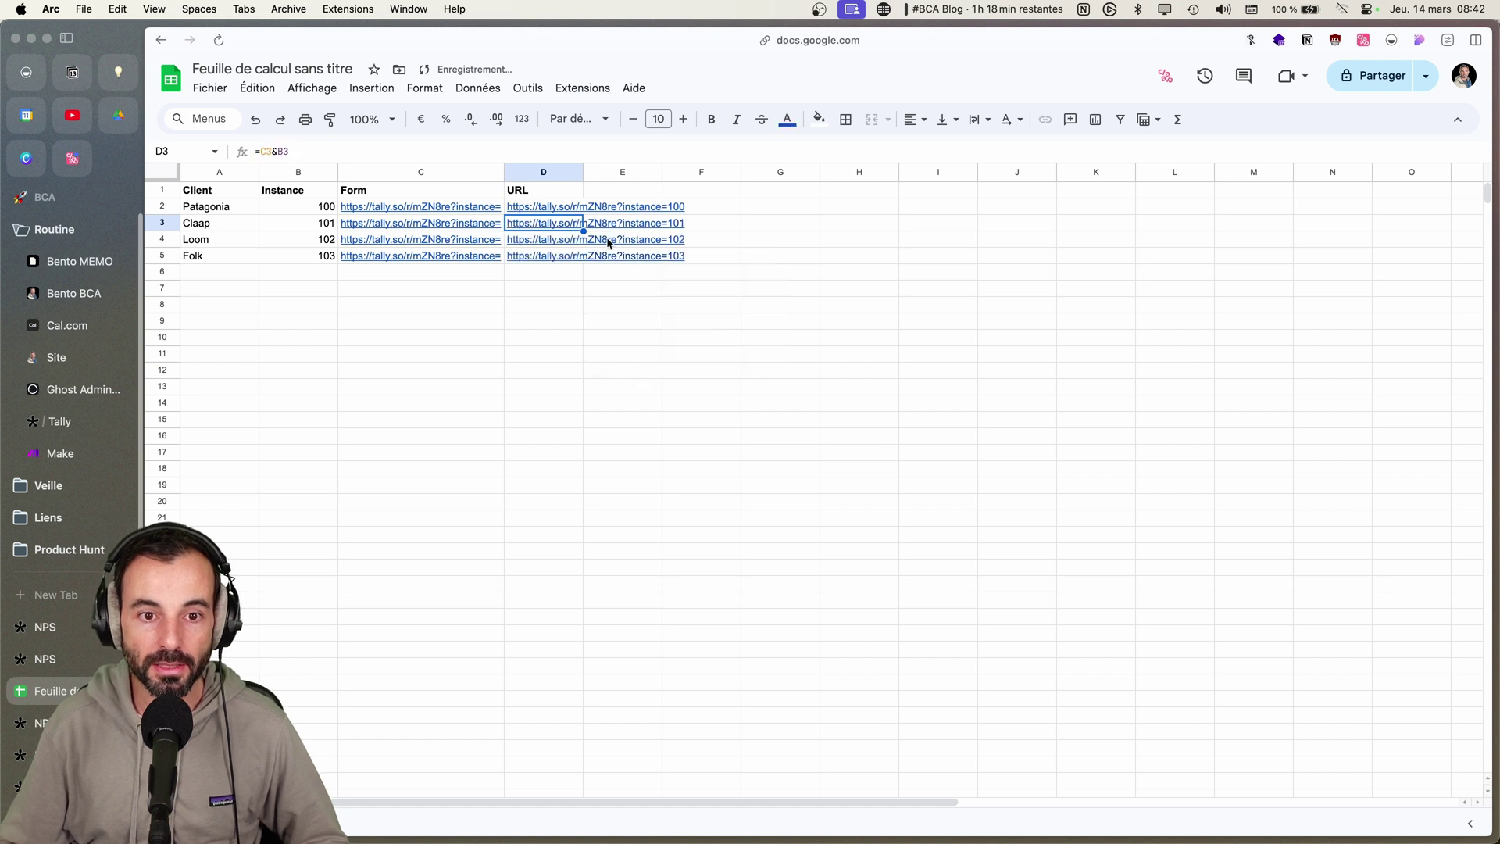
{"action": "left_click_drag", "start_coordinate": [582, 171], "coordinate": [721, 171]}
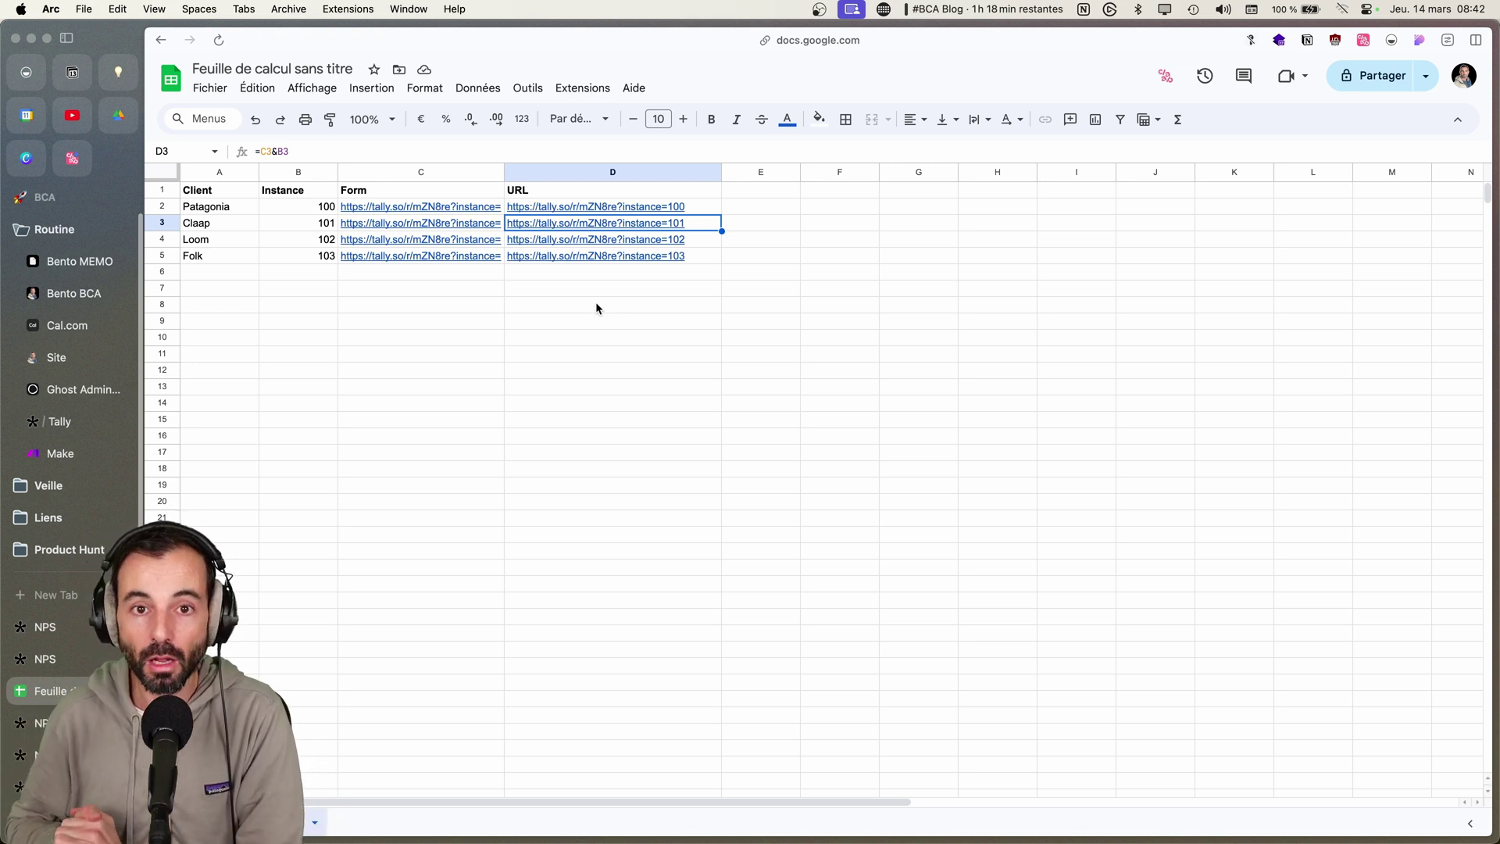
Step: Open Loom's instance=102 link from the URL column and submit a satisfaction score of 4 in the NPS form
{"action": "left_click", "coordinate": [633, 239]}
{"action": "left_click", "coordinate": [617, 264]}
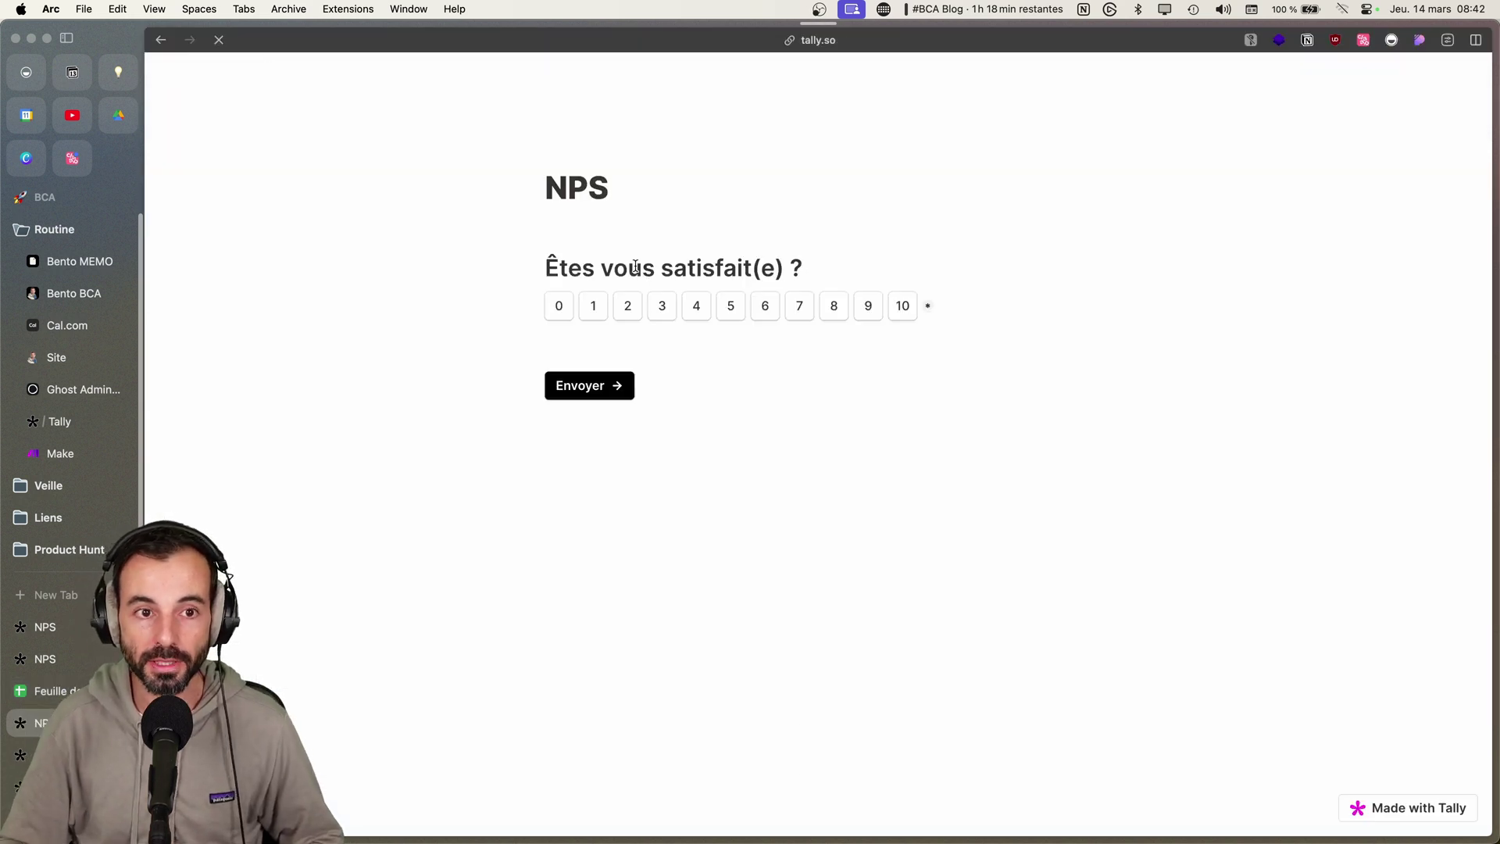
{"action": "left_click", "coordinate": [698, 308]}
{"action": "left_click", "coordinate": [613, 386]}
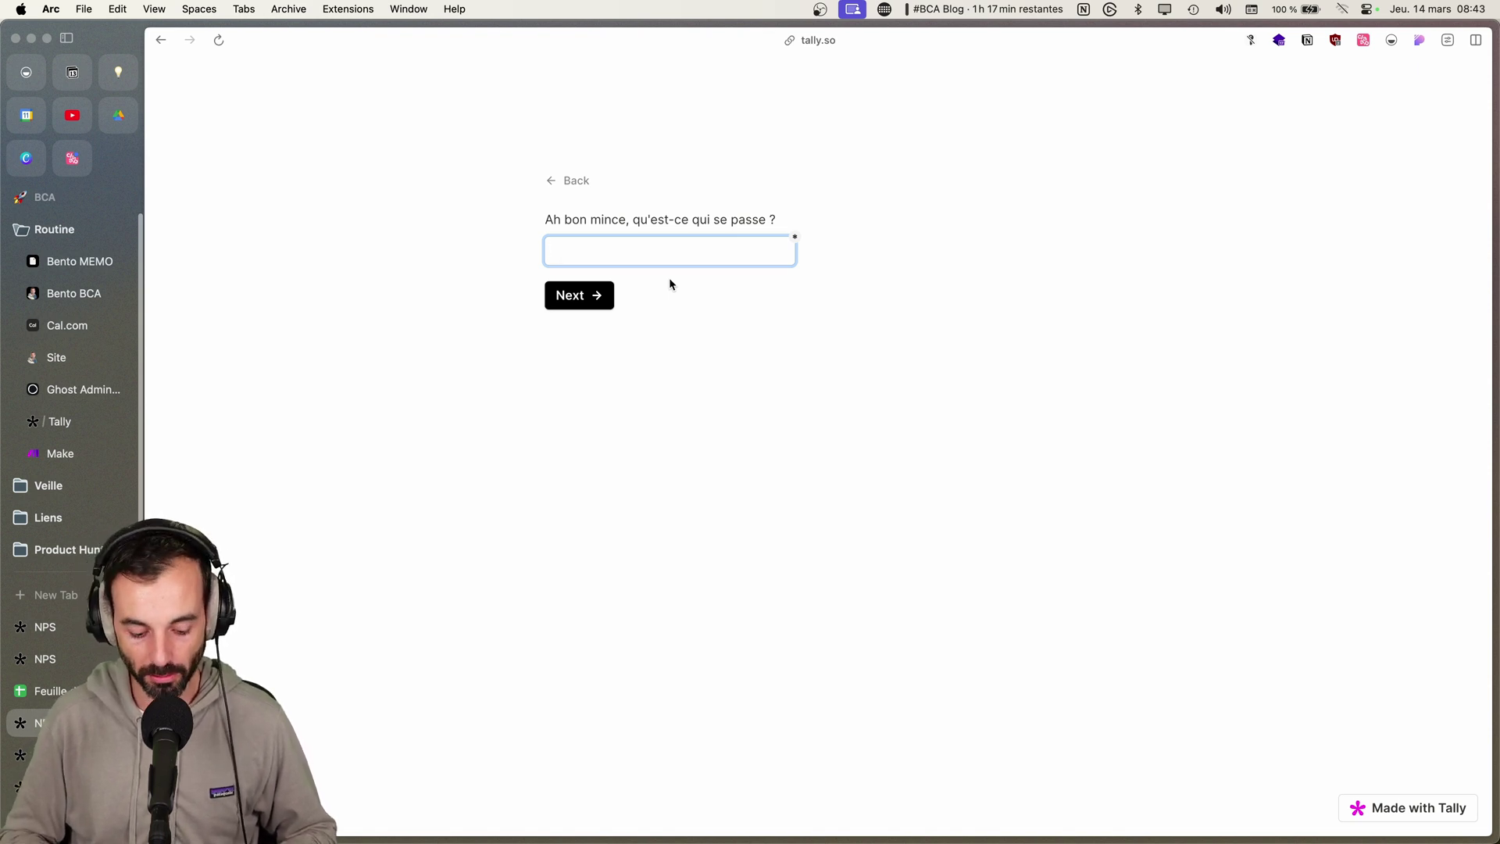
Step: Submit "ça va pas" as the follow-up answer, return to the form's submissions in Tally and highlight the newest response's instance value
{"action": "type", "text": "ça va pas"}
{"action": "key", "text": "Return"}
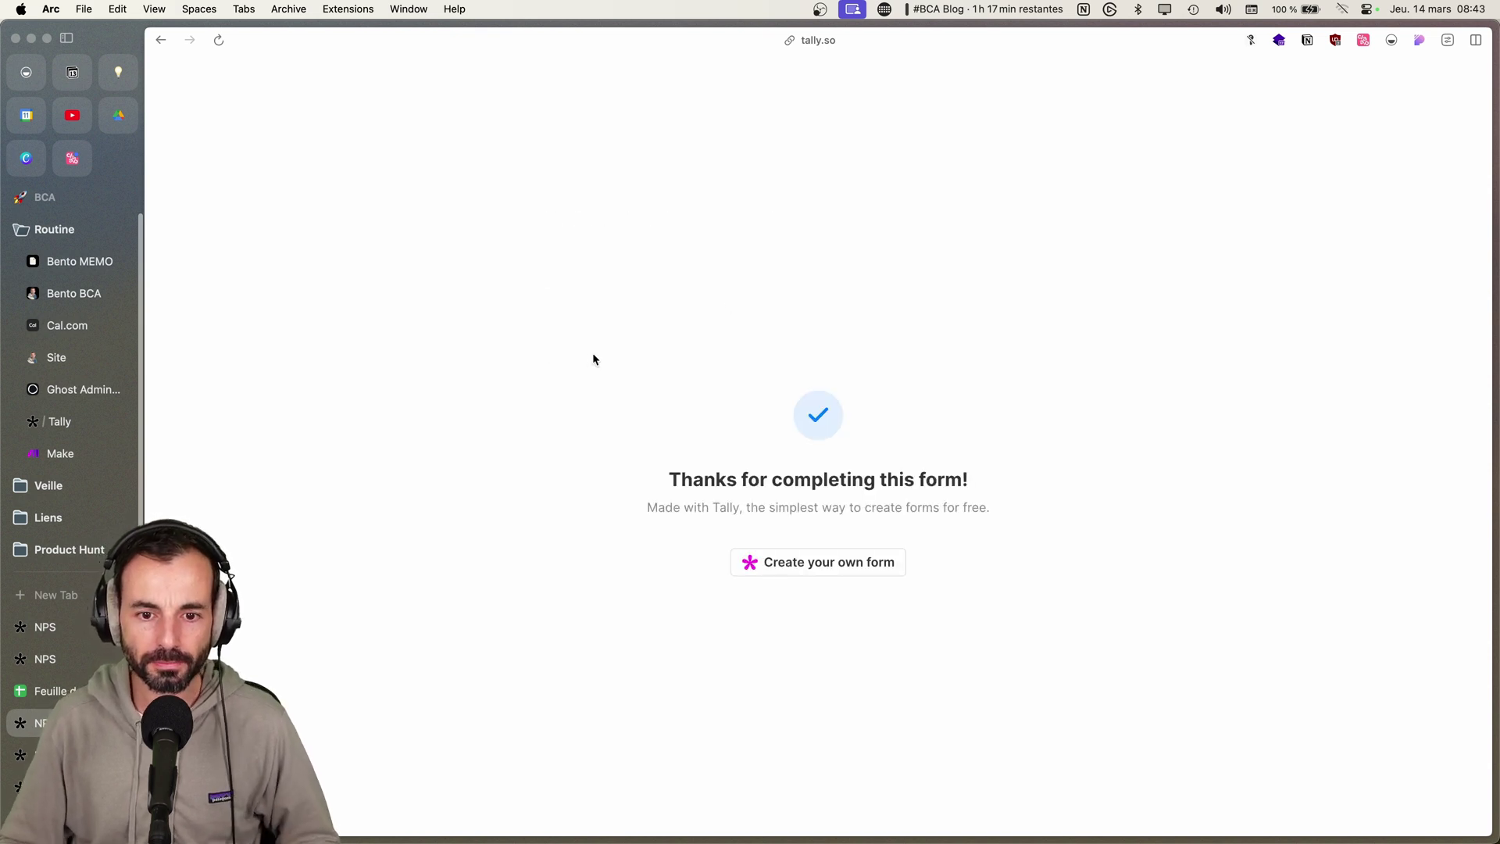
{"action": "left_click", "coordinate": [70, 421]}
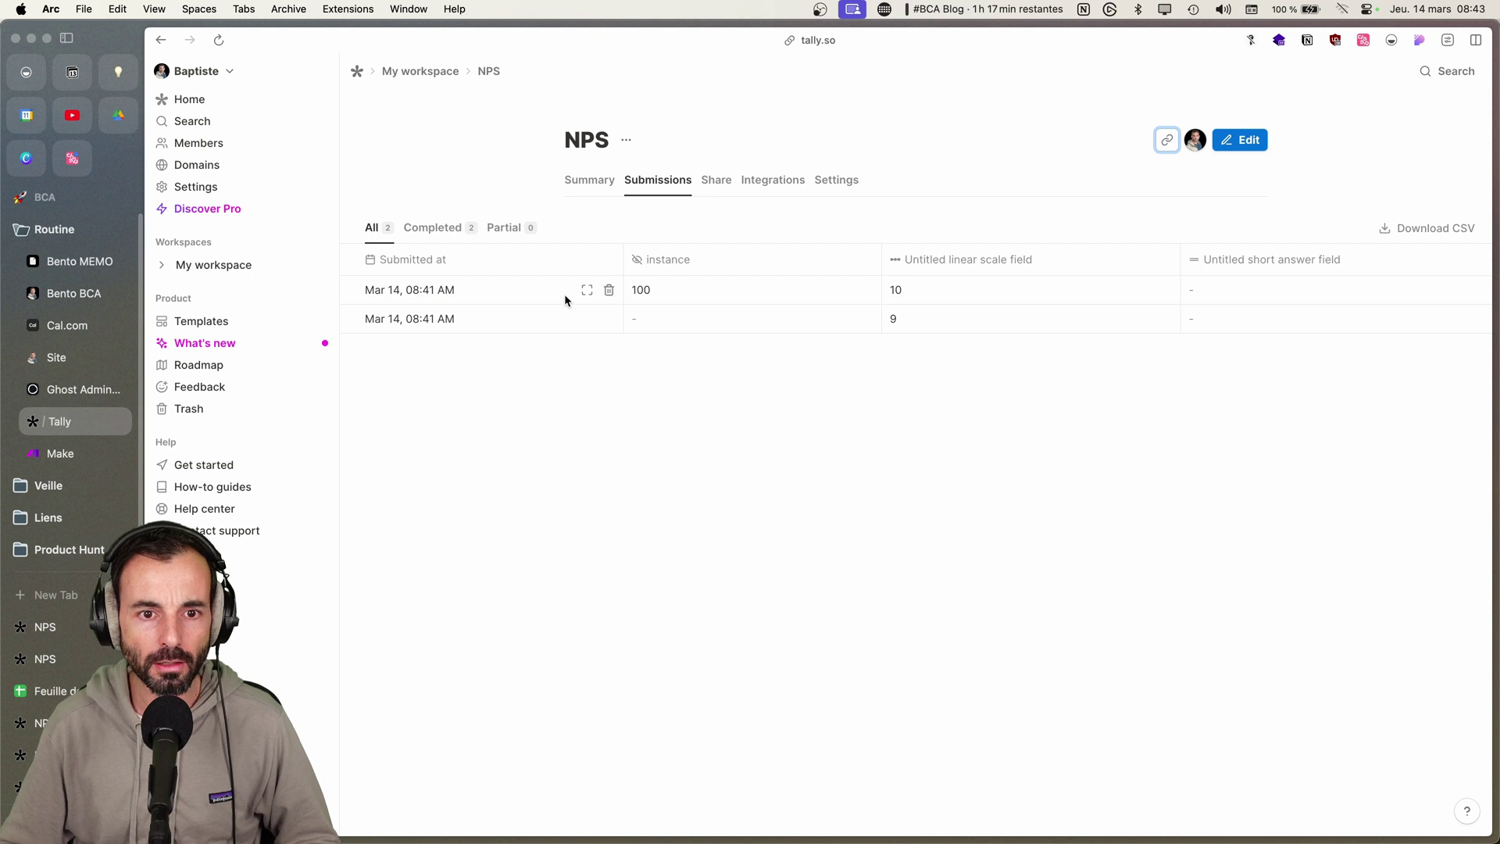
{"action": "left_click_drag", "start_coordinate": [669, 290], "coordinate": [633, 292]}
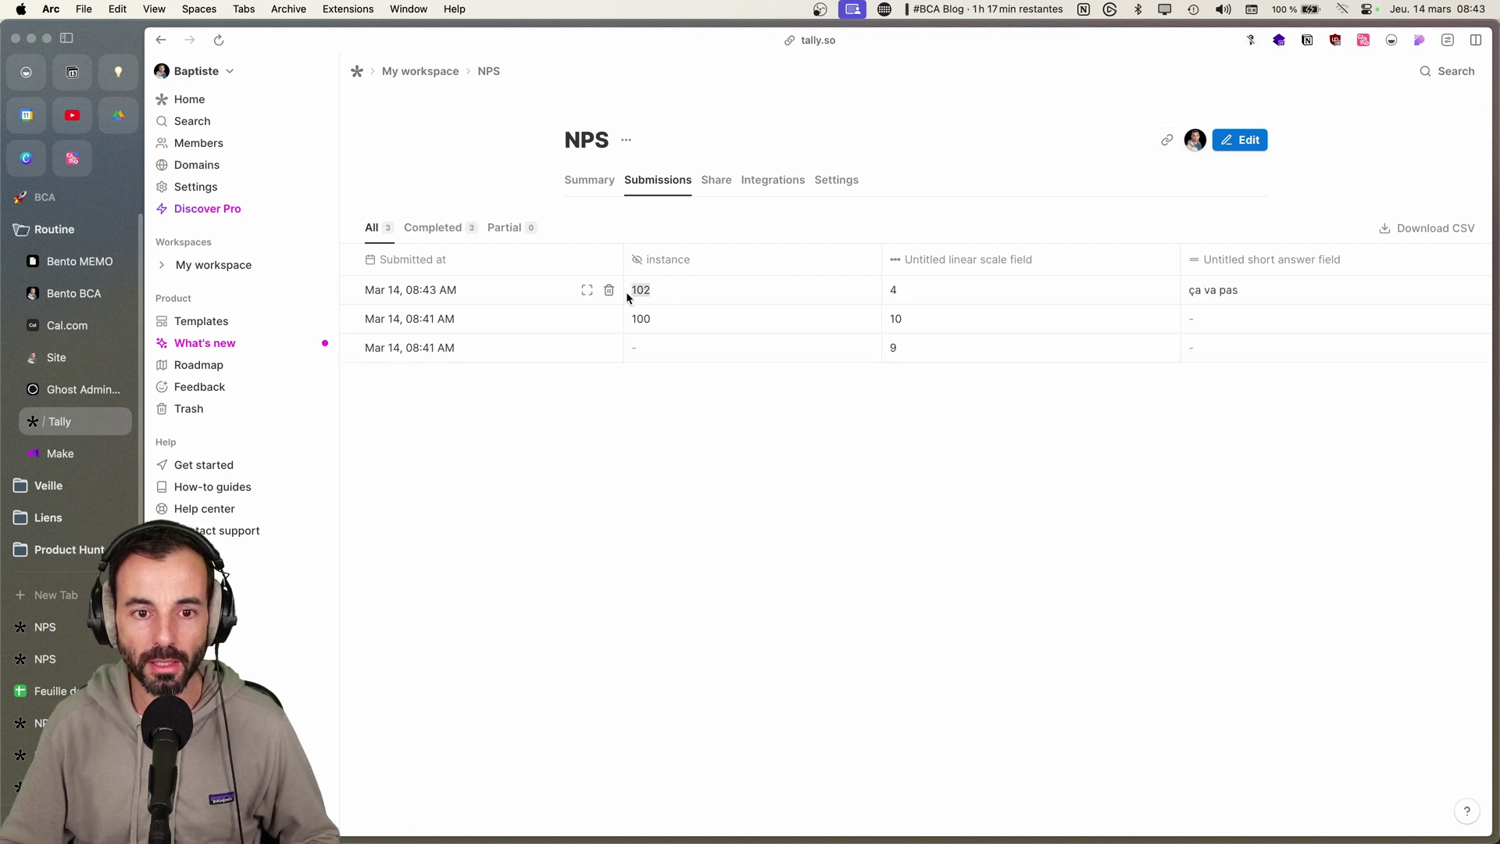